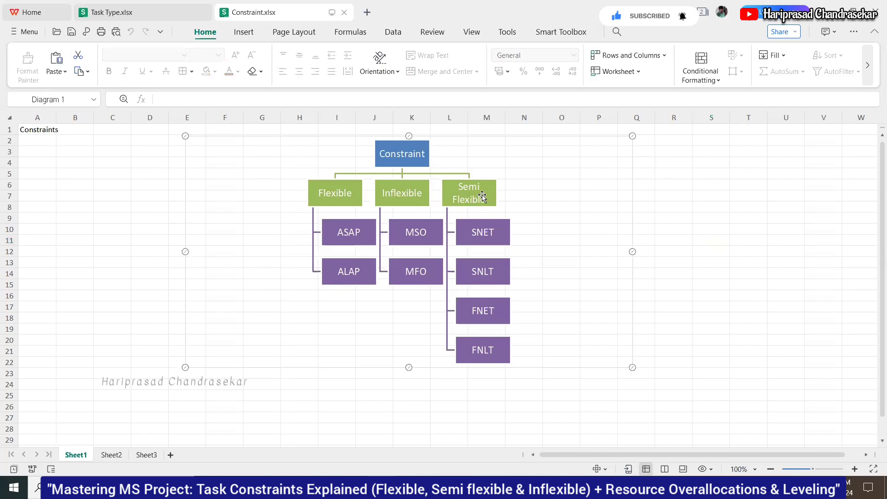
click(708, 215)
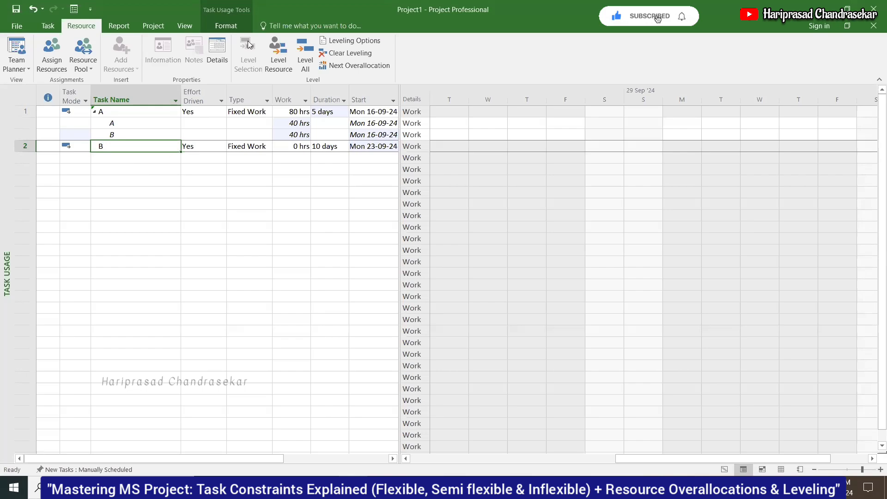
Open the advanced task information for task B and review the available constraint types
click(58, 27)
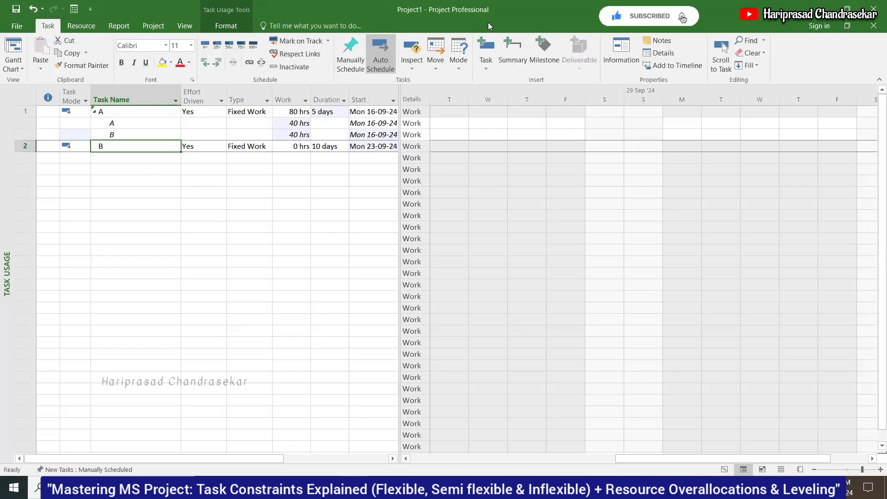
click(615, 57)
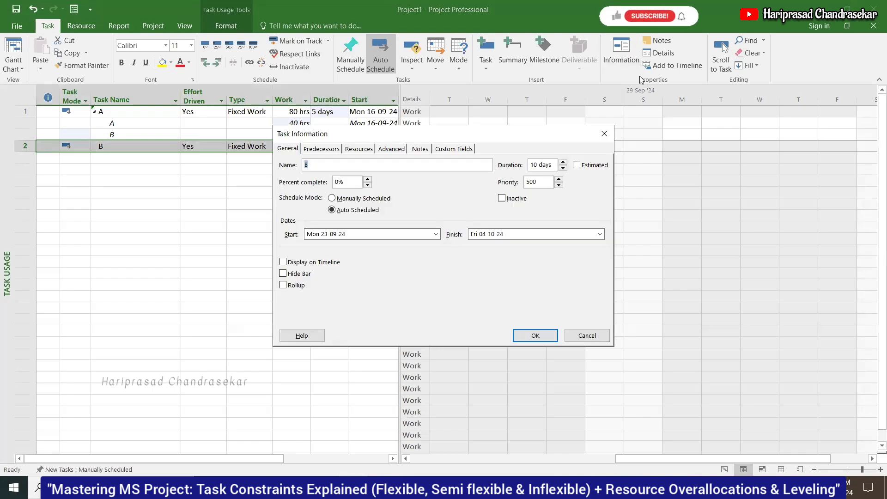
click(388, 149)
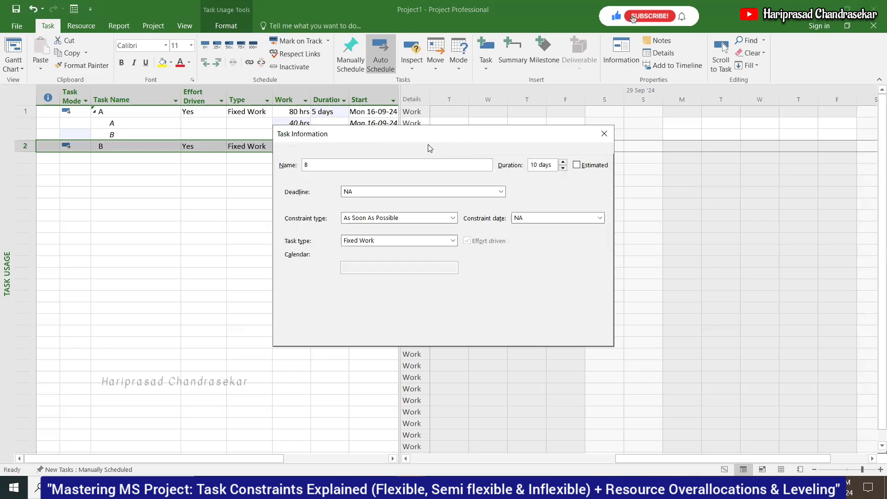
click(453, 218)
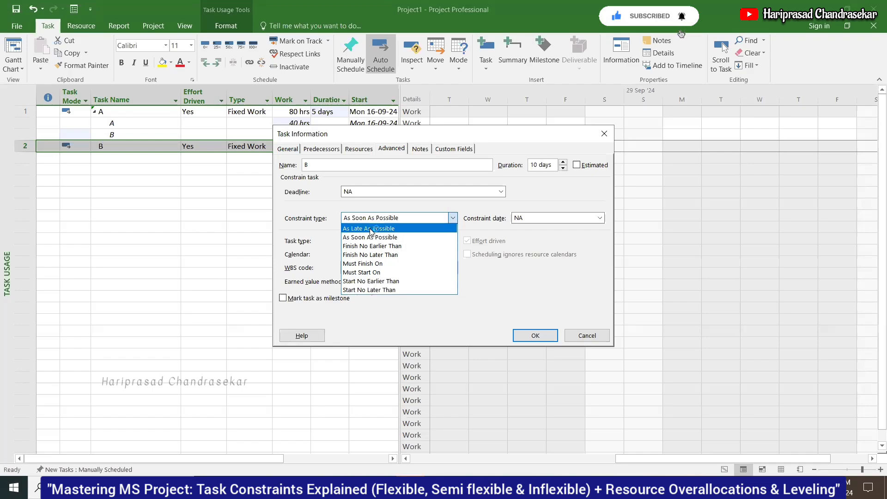
key(End)
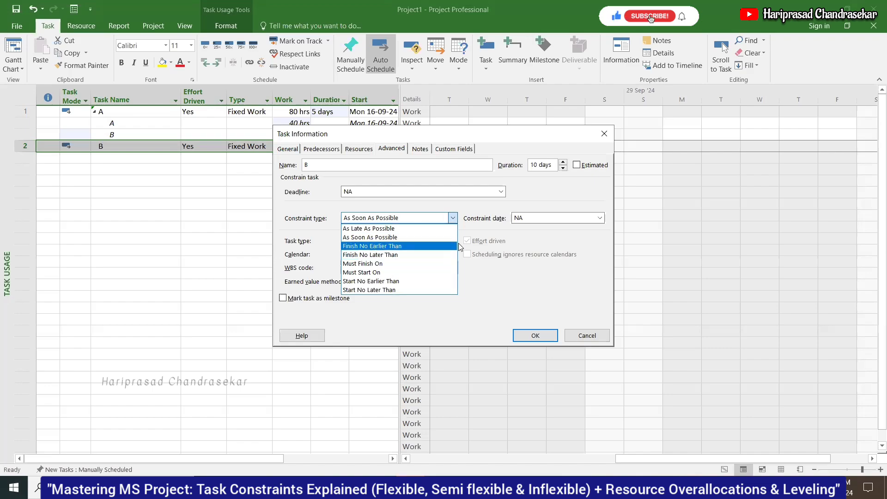
click(522, 236)
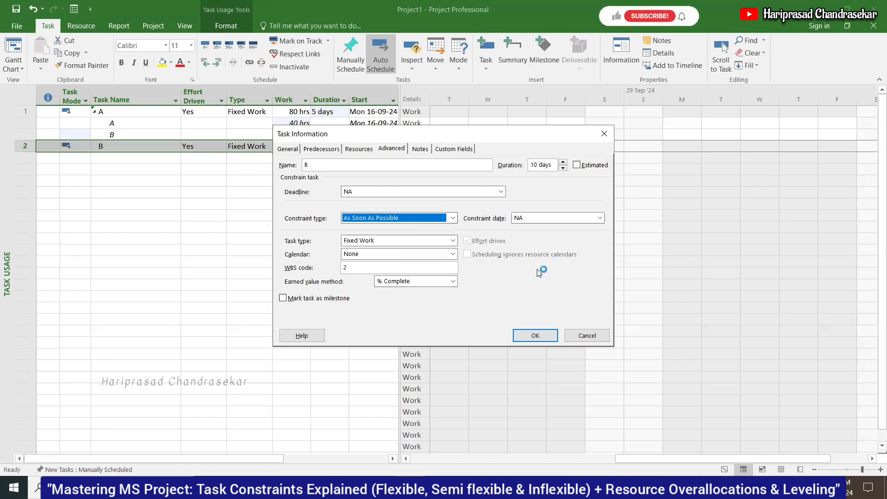
click(452, 218)
click(461, 141)
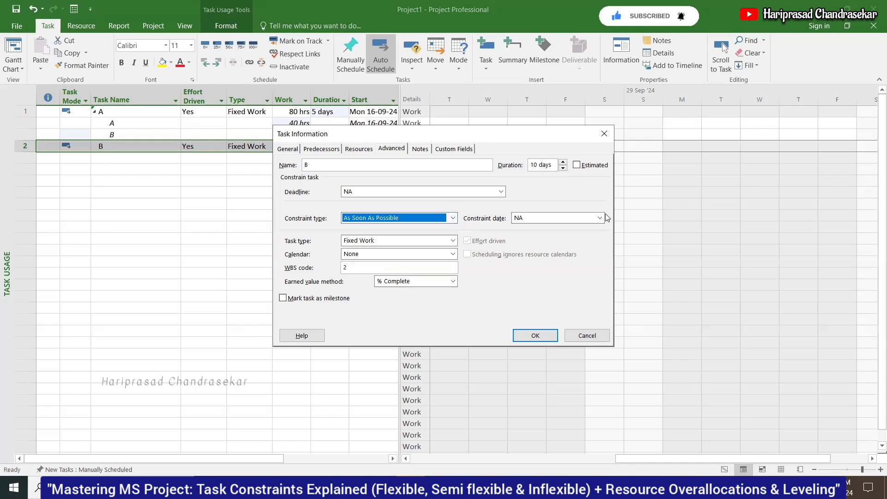
Set task B's constraint type to Start No Later Than with the constraint date Fri 20-09-24
click(600, 198)
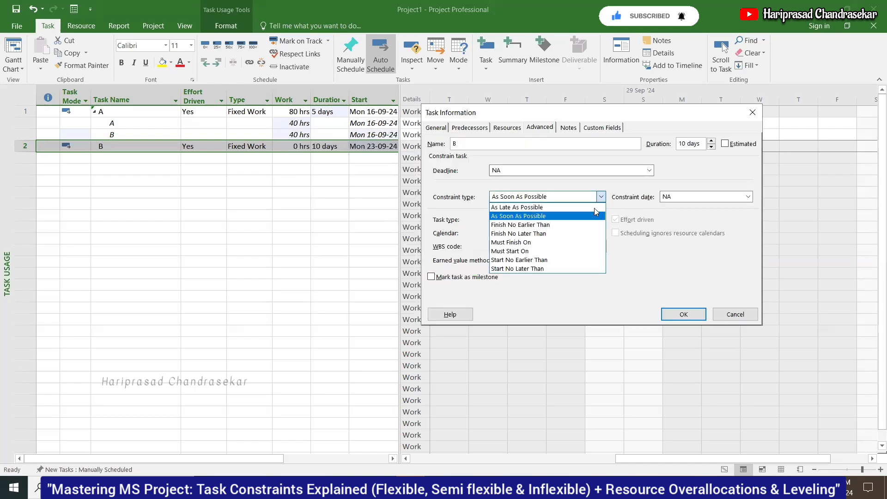
click(525, 269)
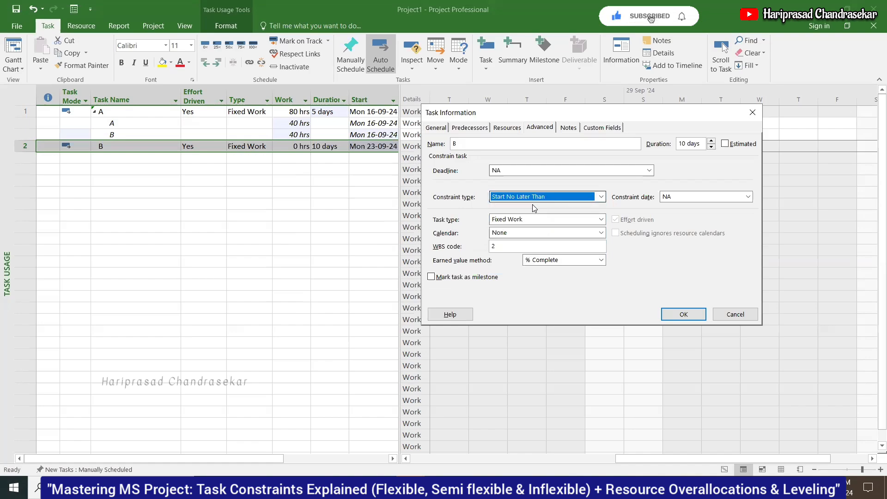
click(748, 197)
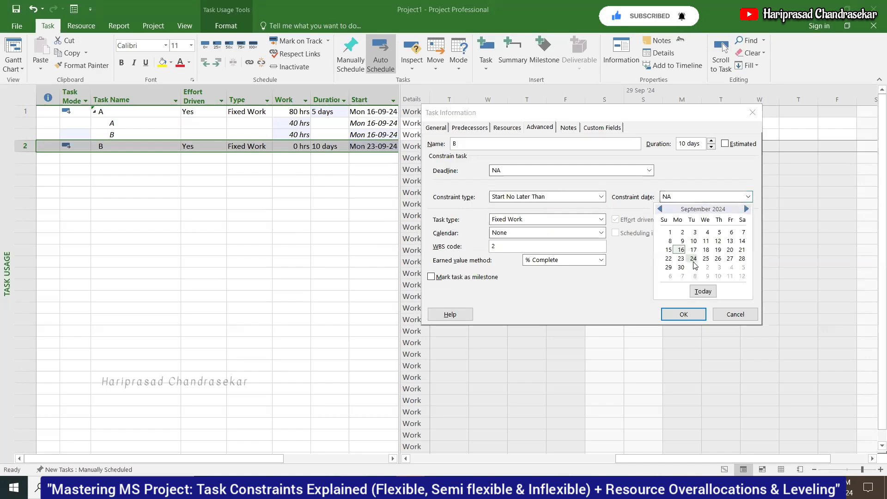
click(730, 249)
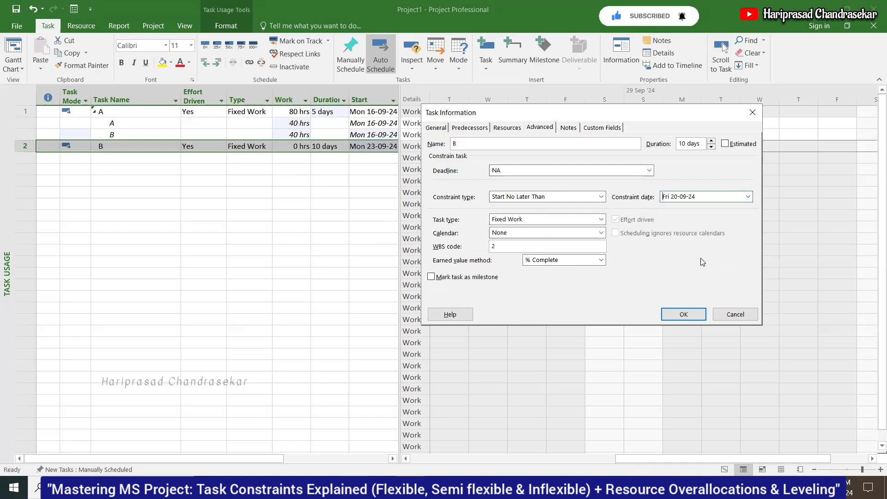
click(688, 315)
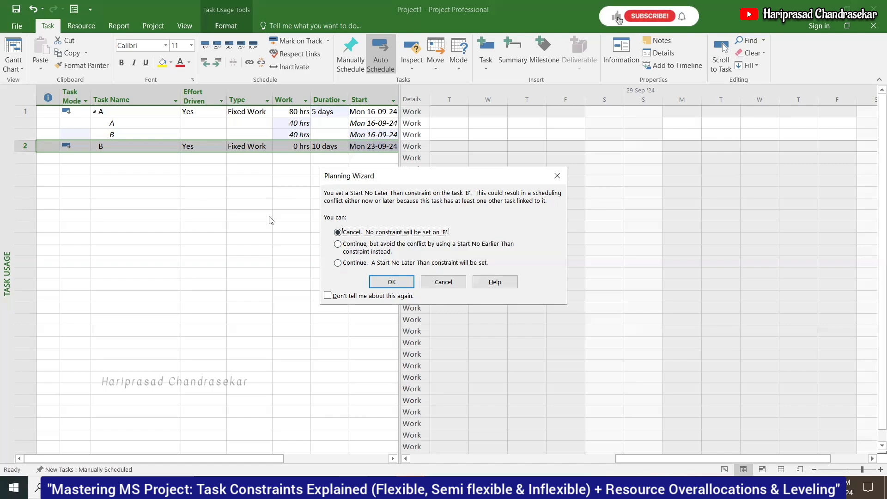
Continue with the Start No Later Than constraint on task B and allow the scheduling conflict
click(338, 263)
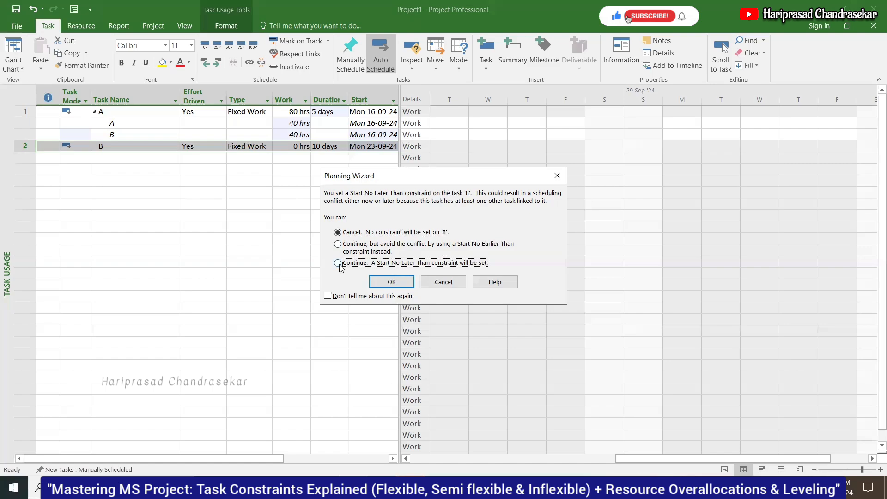
click(393, 282)
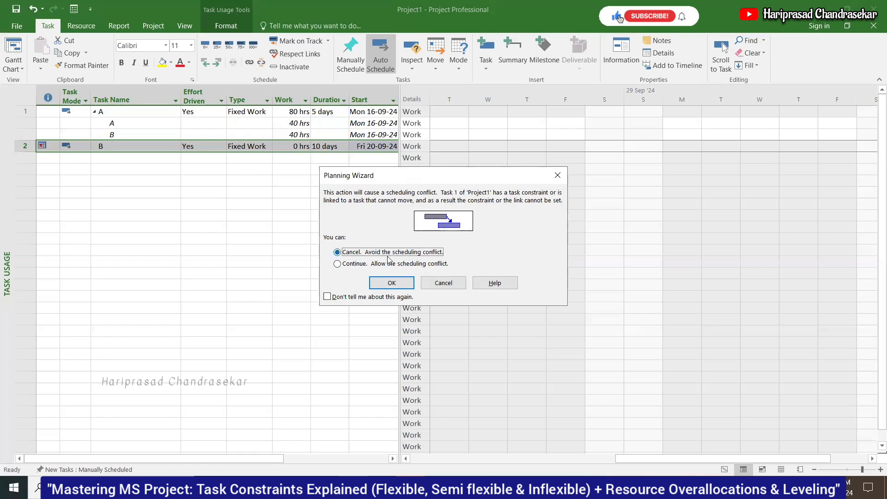
click(349, 264)
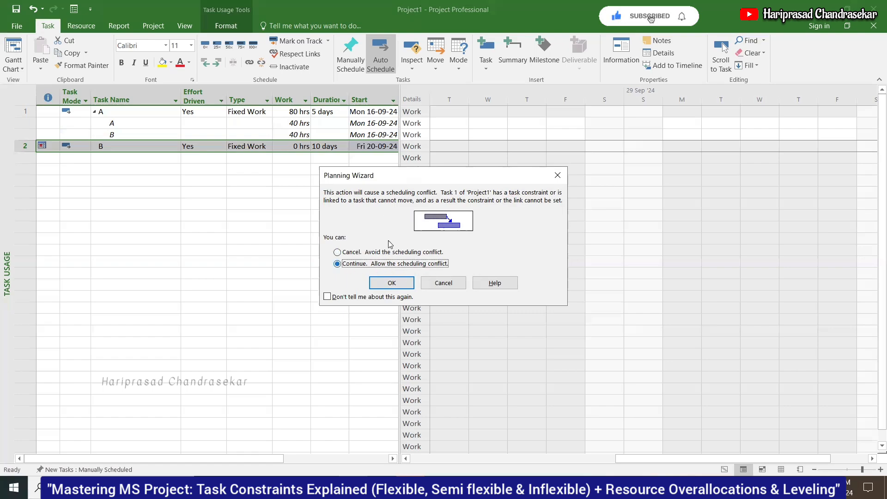
click(392, 283)
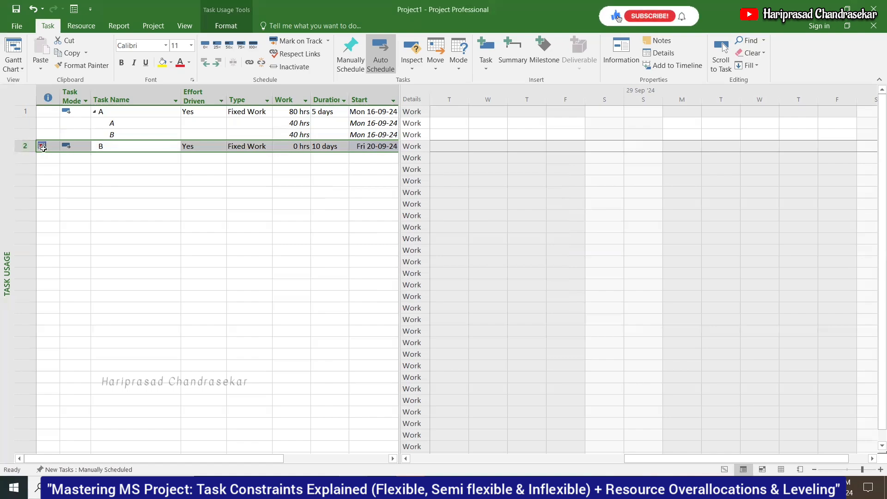
Check task B's constraint indicator and its start date in the Gantt Chart, and close the unrelated background window
mouse_move(43, 148)
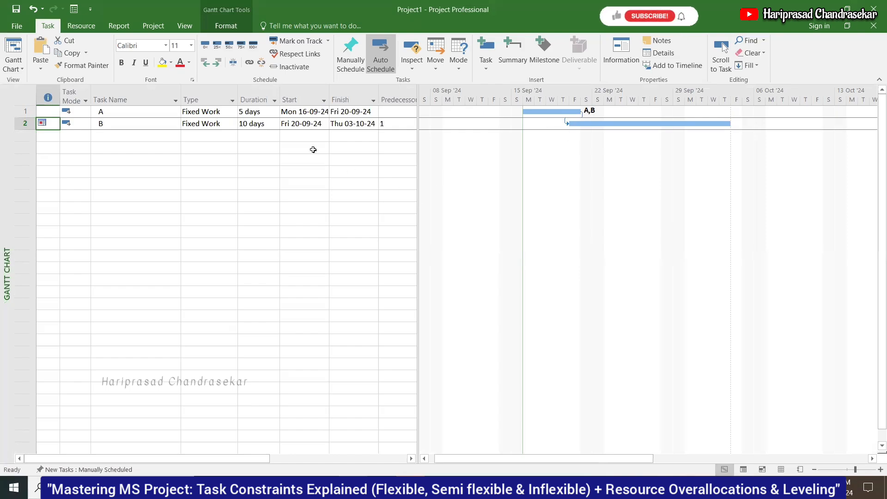
click(299, 125)
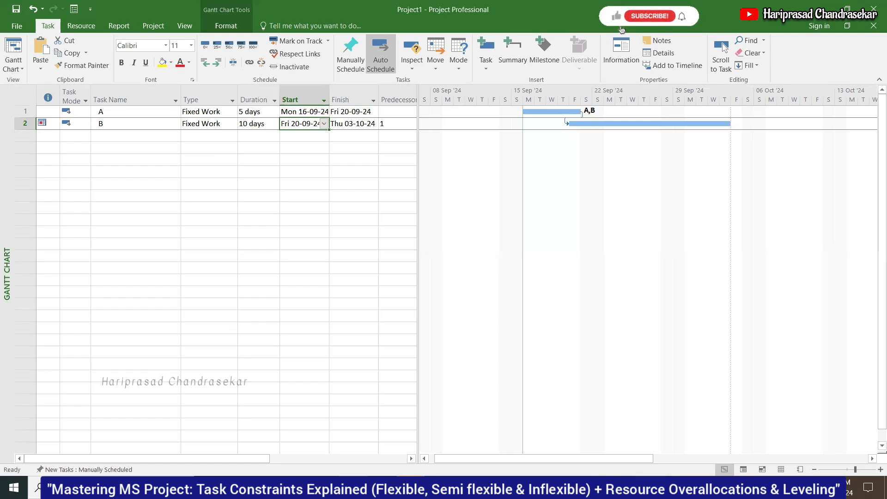
mouse_move(410, 488)
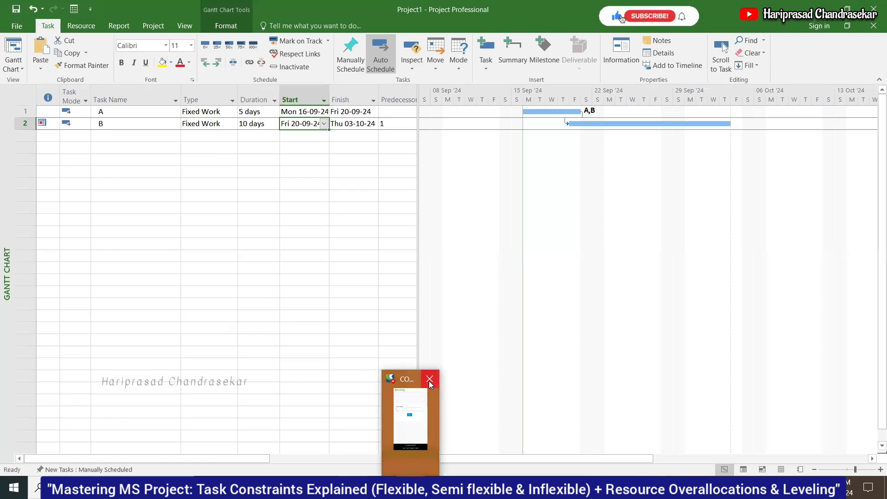
click(429, 379)
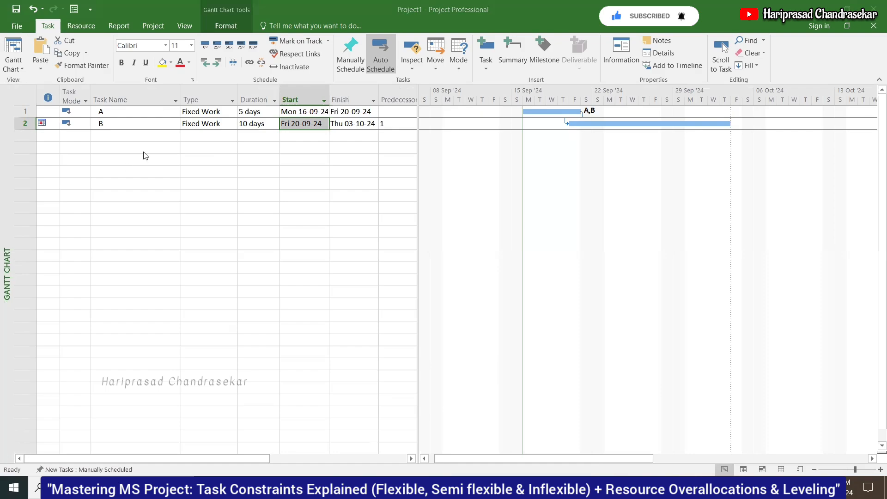
Undo the Start No Later Than constraint on task B
click(34, 11)
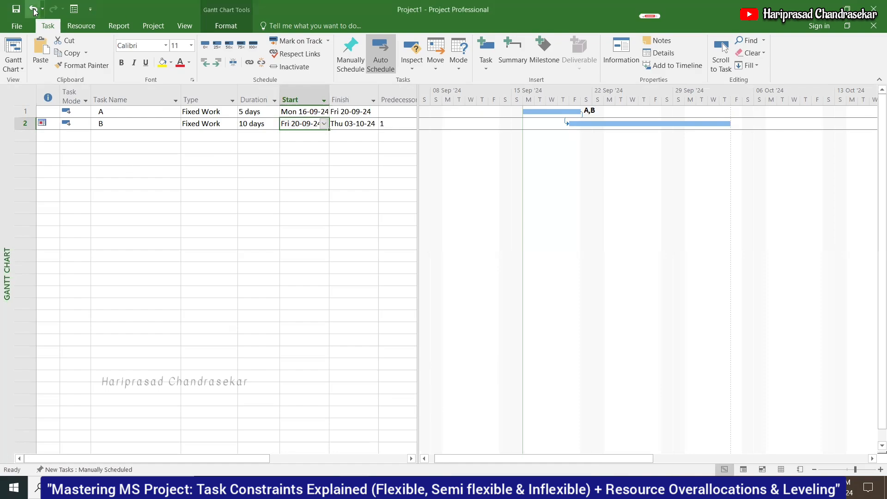
click(33, 11)
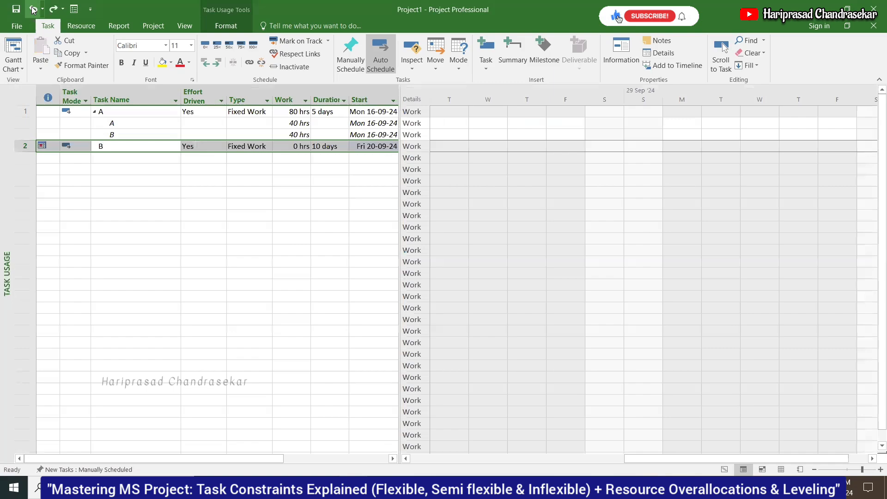
click(34, 10)
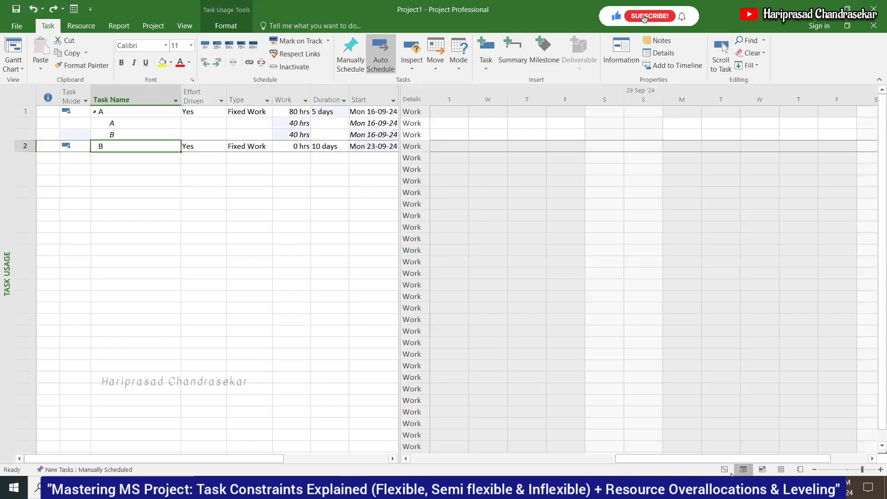
Insert a Constraint Type column before the Type column in the Gantt Chart view
click(724, 469)
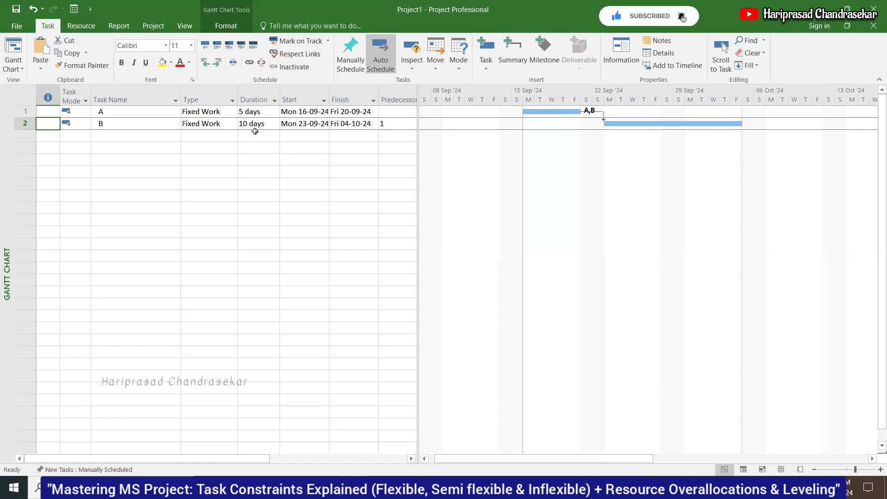
right_click(211, 96)
click(251, 173)
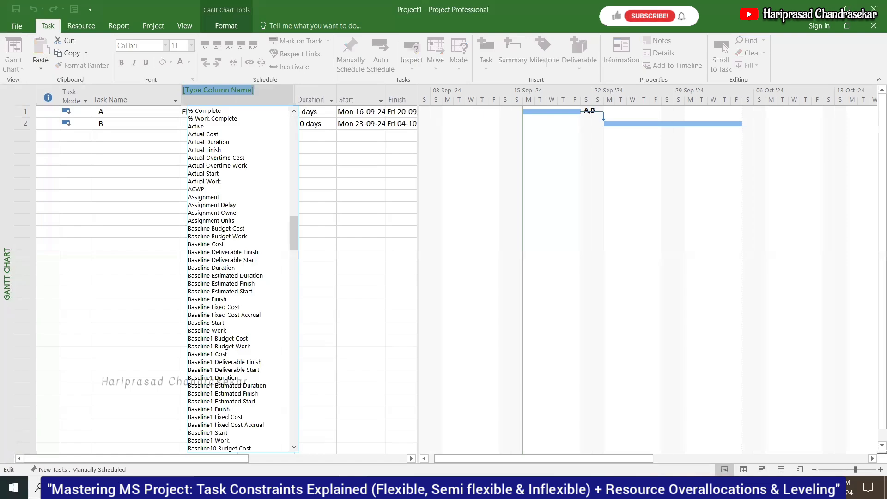
text(constraint Date)
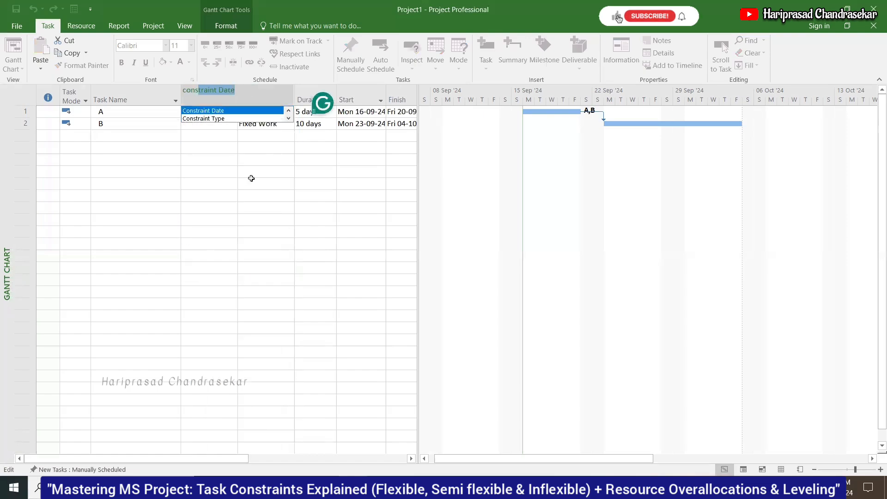
click(209, 119)
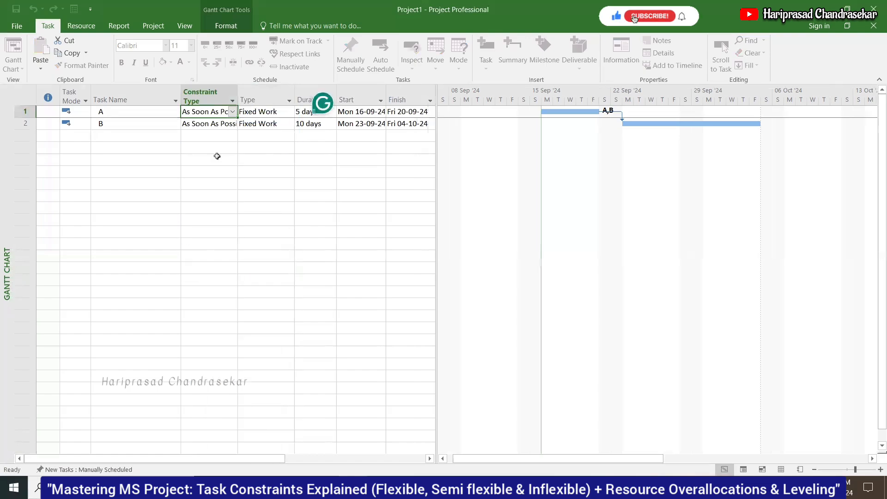
Insert a Constraint Date column between the Constraint Type and Type columns
right_click(270, 91)
click(288, 171)
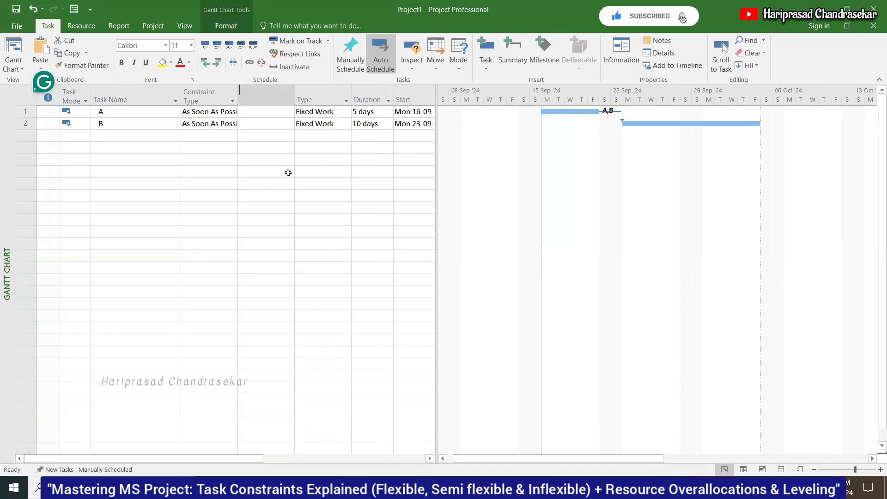
text(constraint Date)
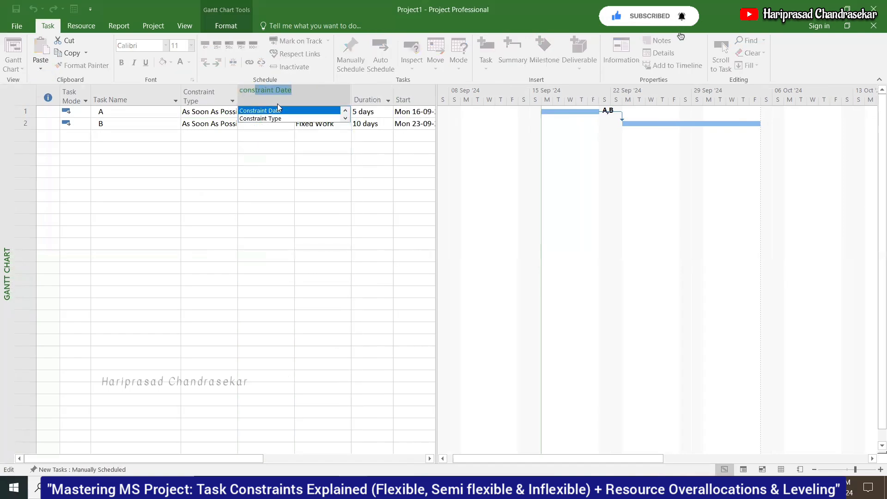
key(Return)
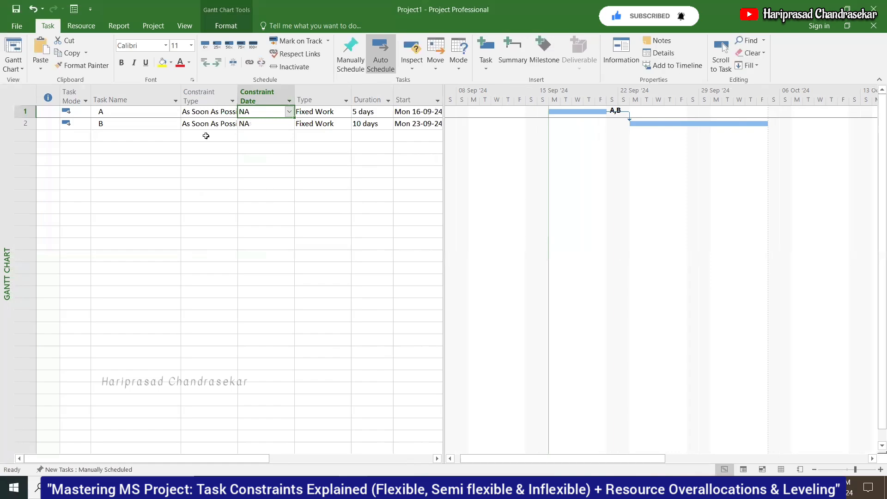
Set task B's constraint type to Must Start On, choosing to continue with that constraint despite the possible scheduling conflict
click(213, 124)
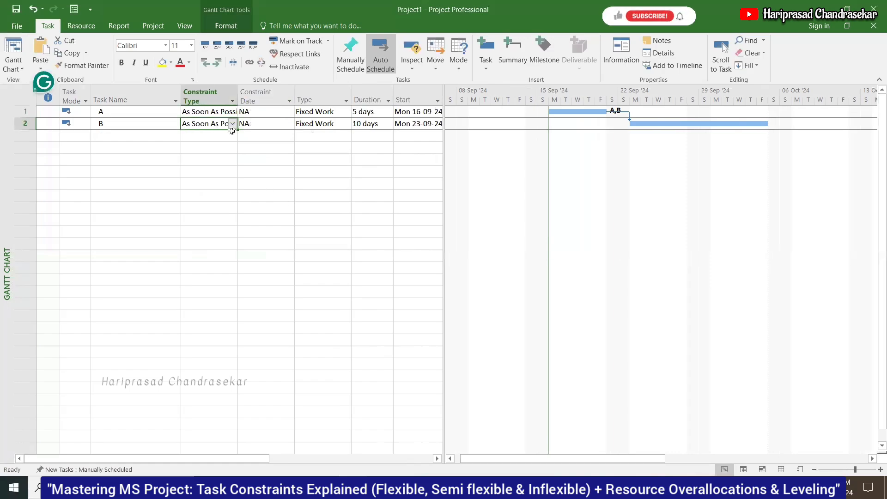
click(233, 124)
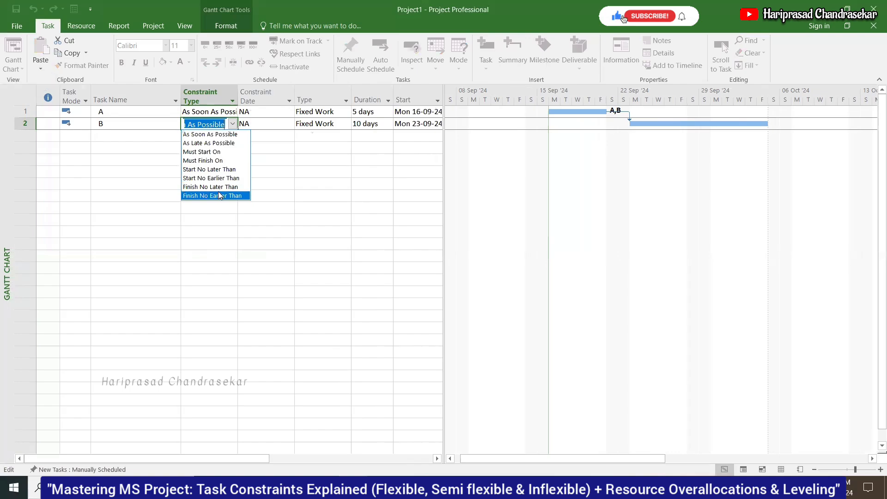
click(219, 152)
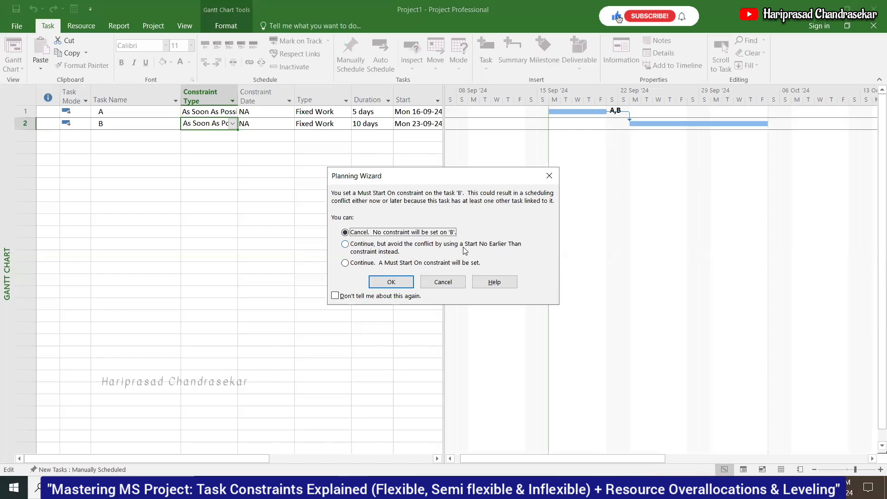
click(368, 264)
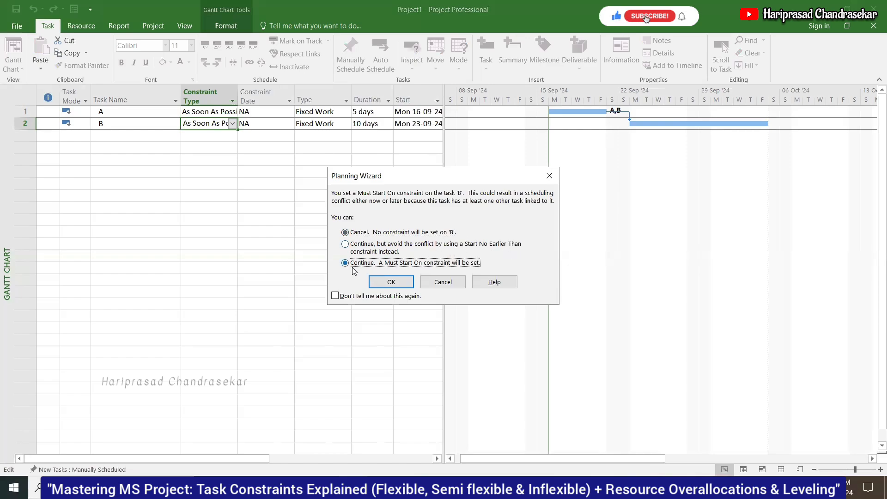
click(403, 285)
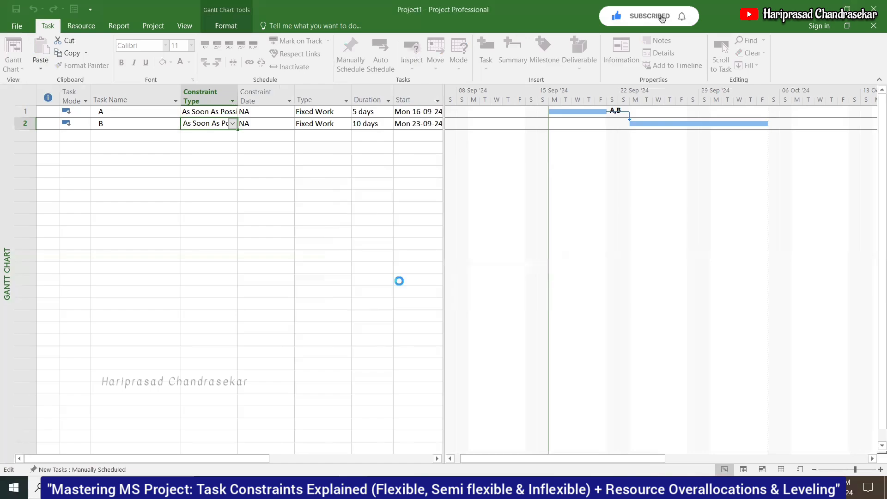
Set task B's constraint date to Fri 20-09-24 and allow the scheduling conflict
click(291, 122)
click(289, 124)
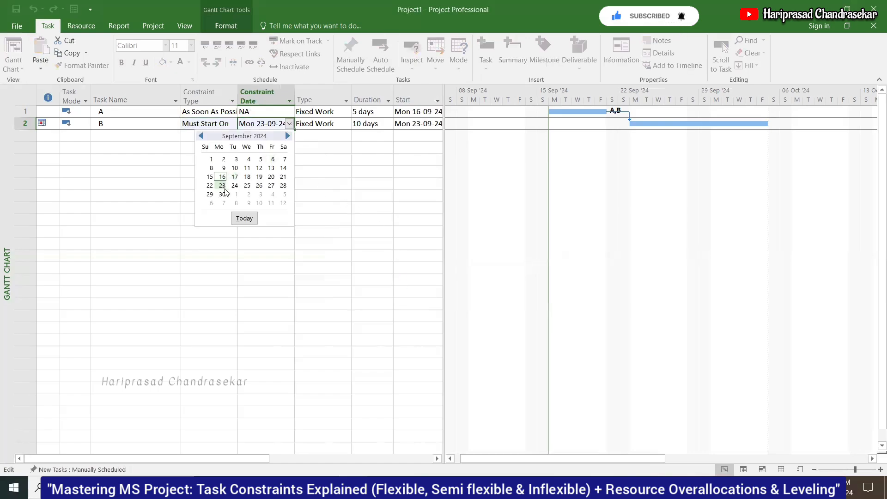
click(271, 176)
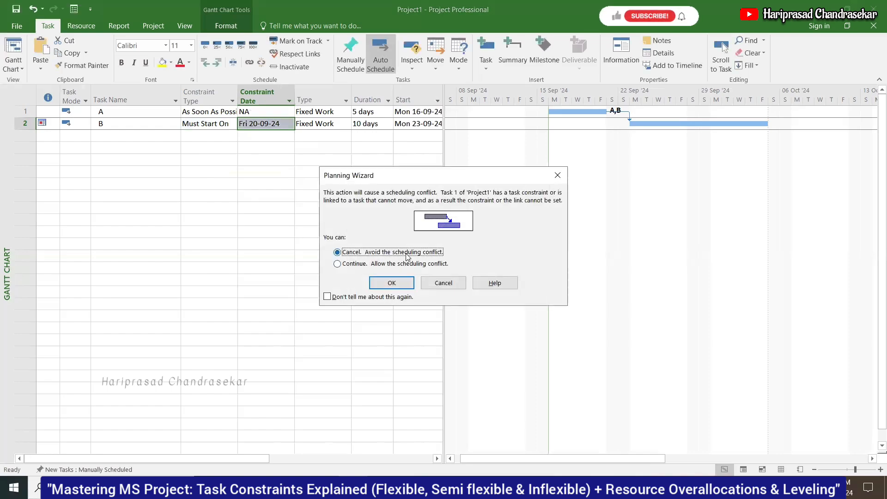
click(370, 263)
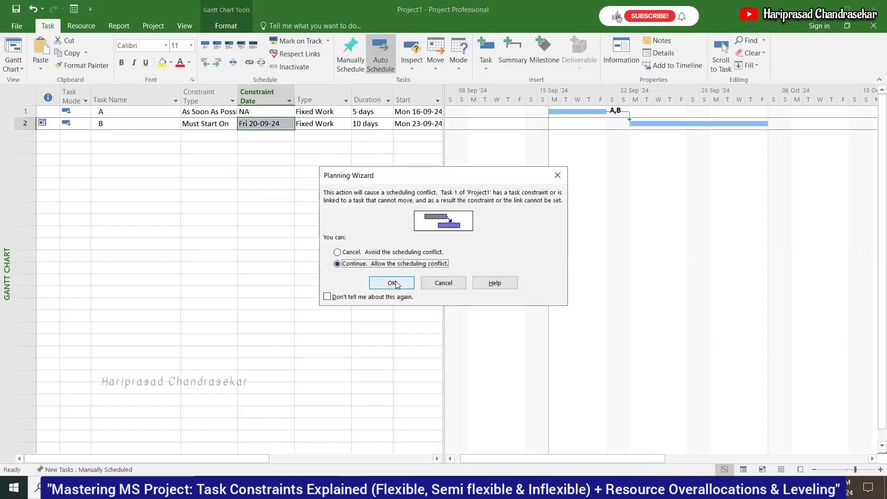
click(391, 283)
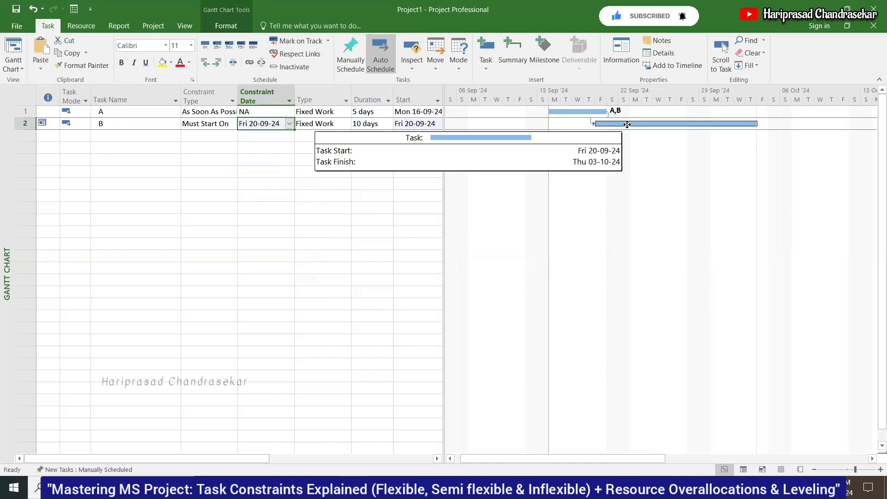
Try to move task B's Gantt bar to a later date, cancelling the move to keep its Must Start On constraint
drag(627, 124, 699, 134)
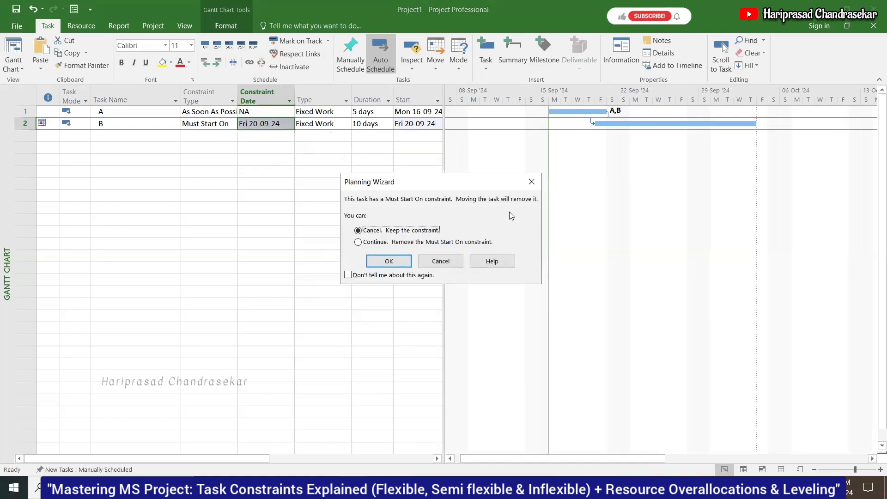
click(451, 261)
Widen the table area to show the Finish and Predecessors columns, and review the resources assigned to task A
drag(442, 163, 528, 175)
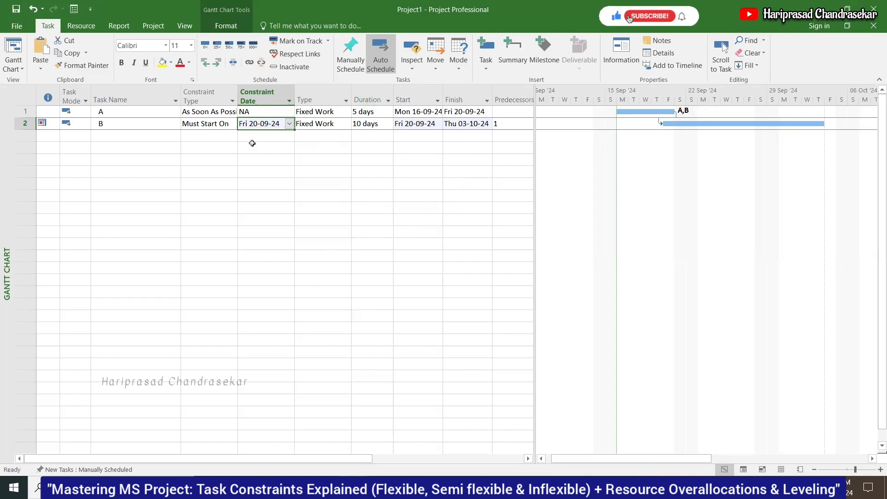
click(208, 113)
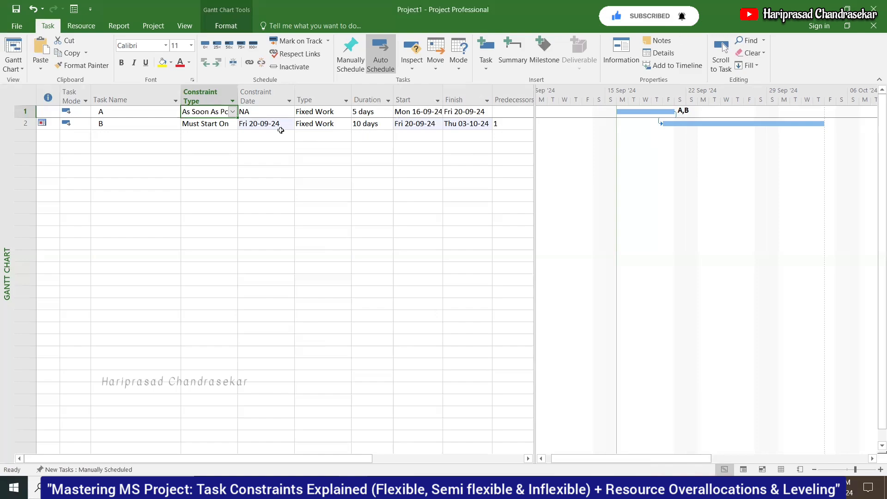
click(85, 28)
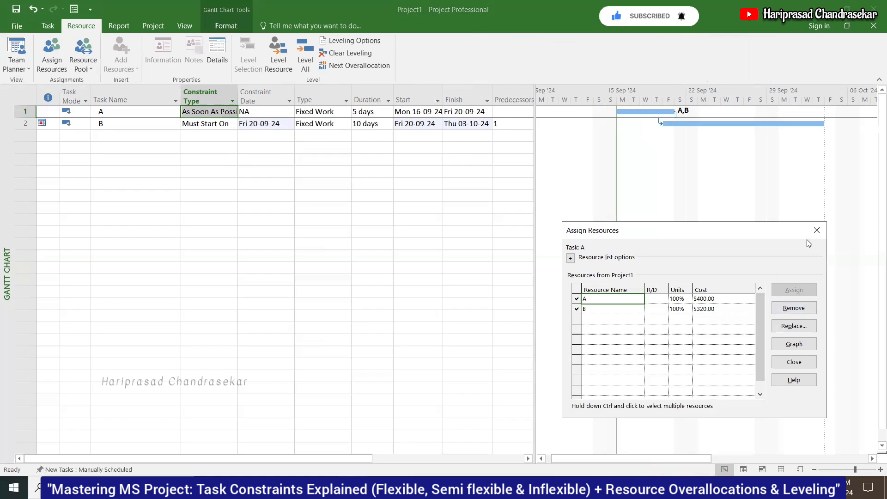
click(815, 231)
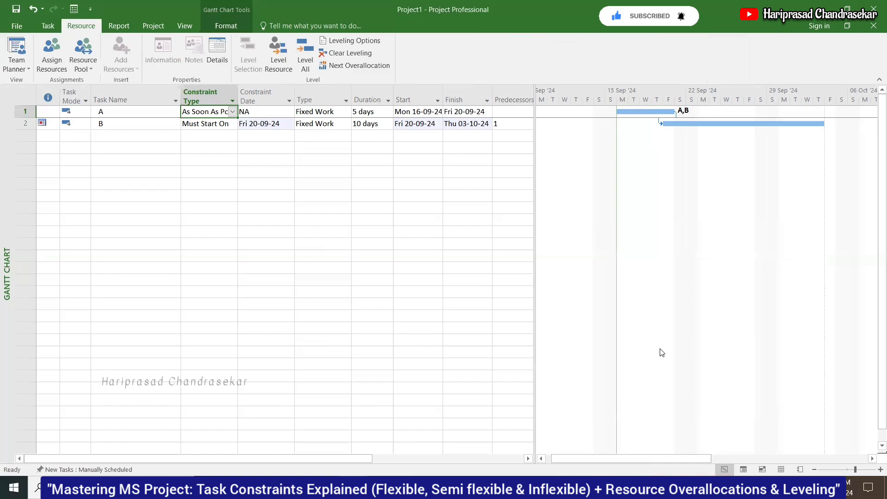
Switch to the Task Usage view and bring task A's scheduled work into view in the timescale
click(743, 469)
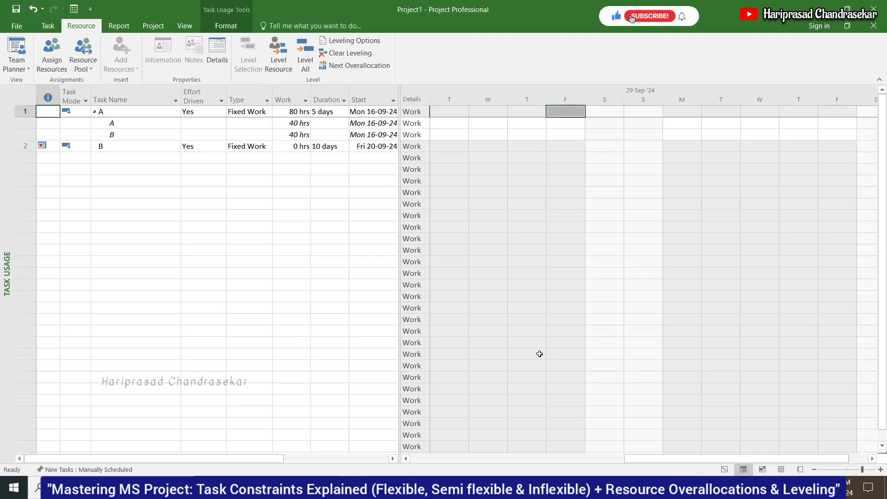
key(ctrl+shift+F5)
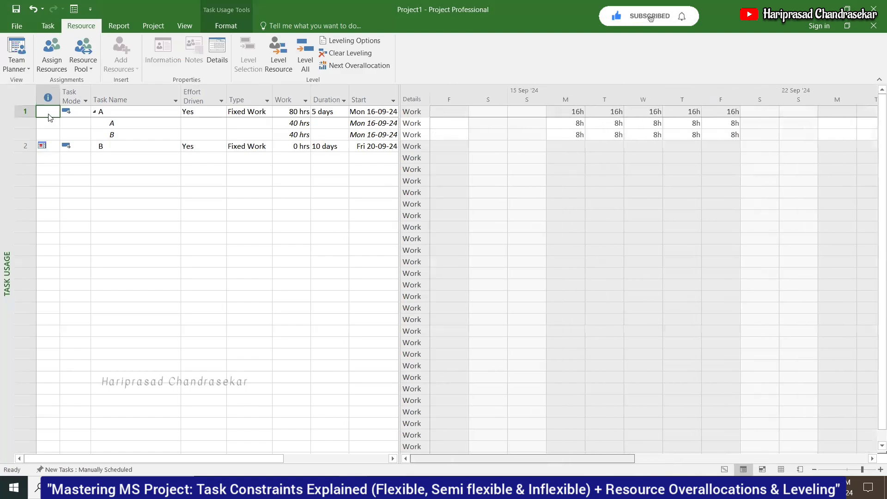
Assign resources A and B to task B and close the resource assignment dialog
key(Down)
key(Down)
key(Down)
key(Right)
key(Right)
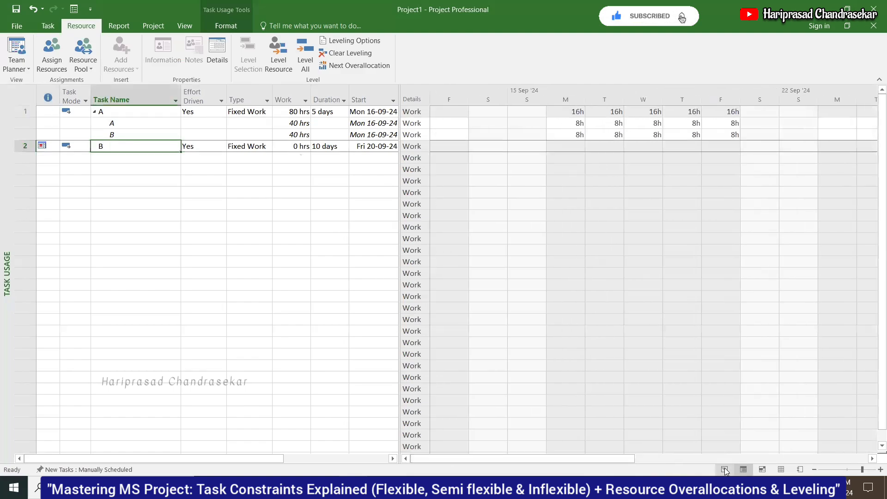
click(45, 64)
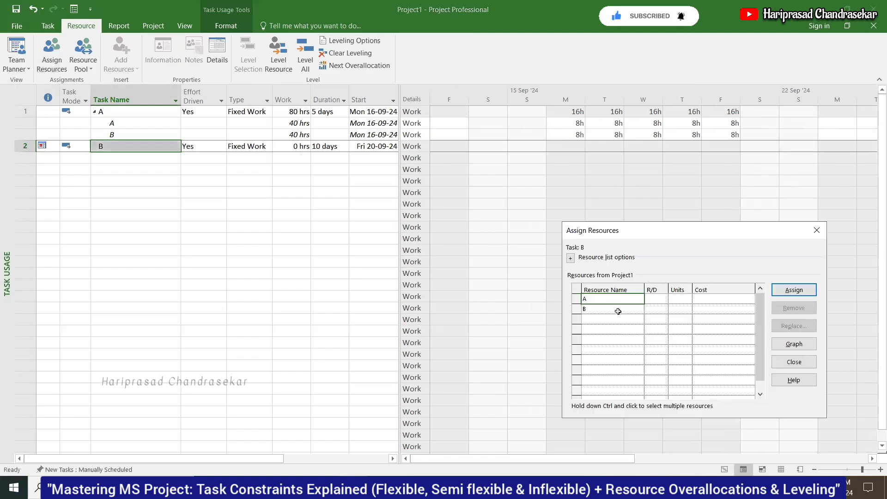
click(791, 292)
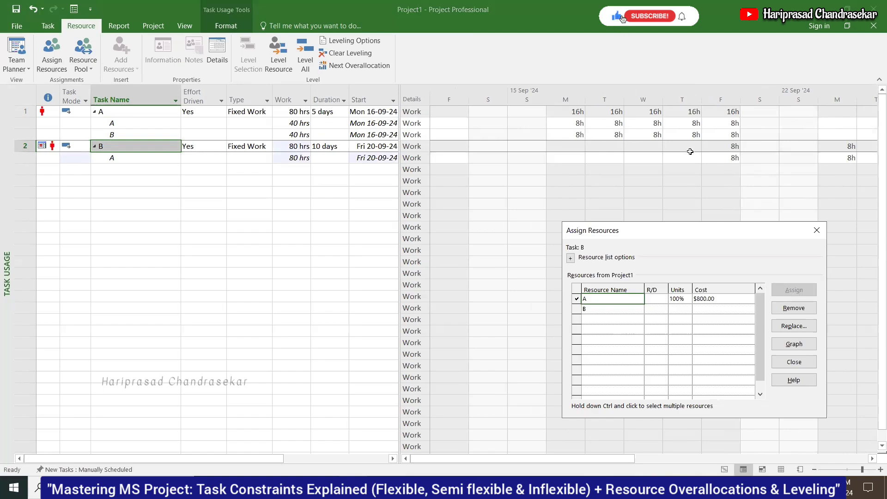
click(594, 310)
click(789, 289)
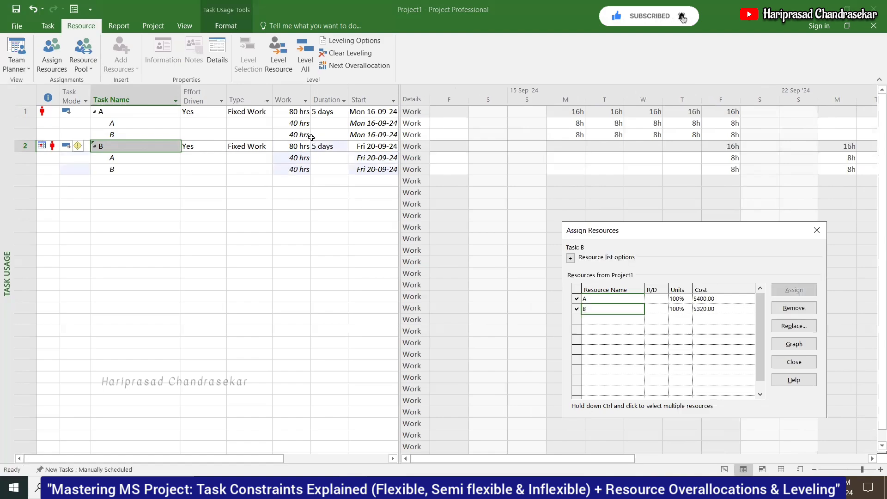
click(816, 231)
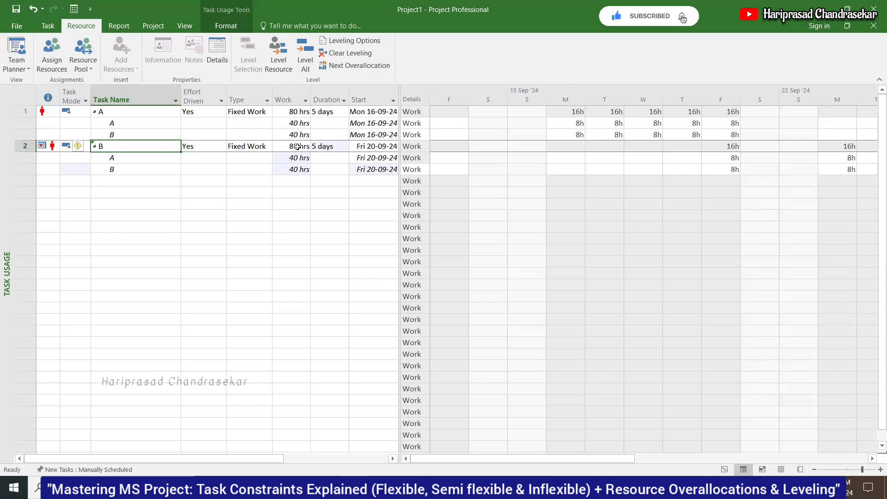
Check resource A's indicator in the Resource Usage view and its daily allocation in the Resource Graph view
right_click(6, 160)
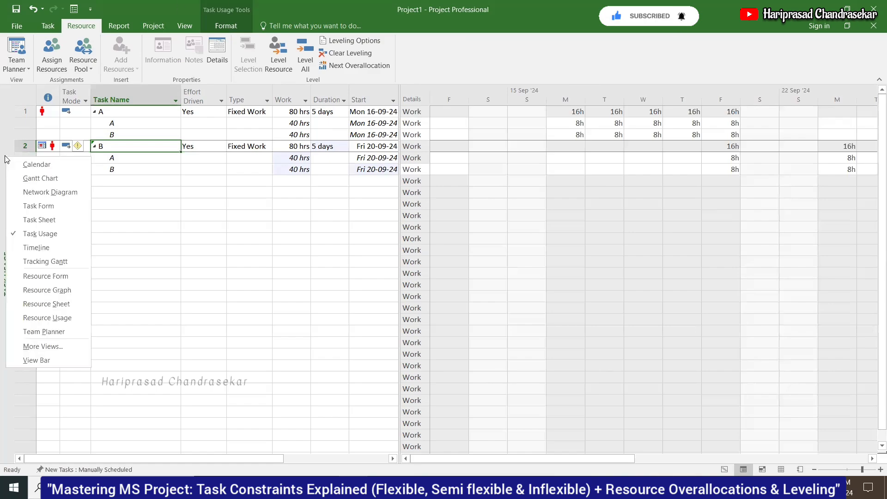
click(67, 319)
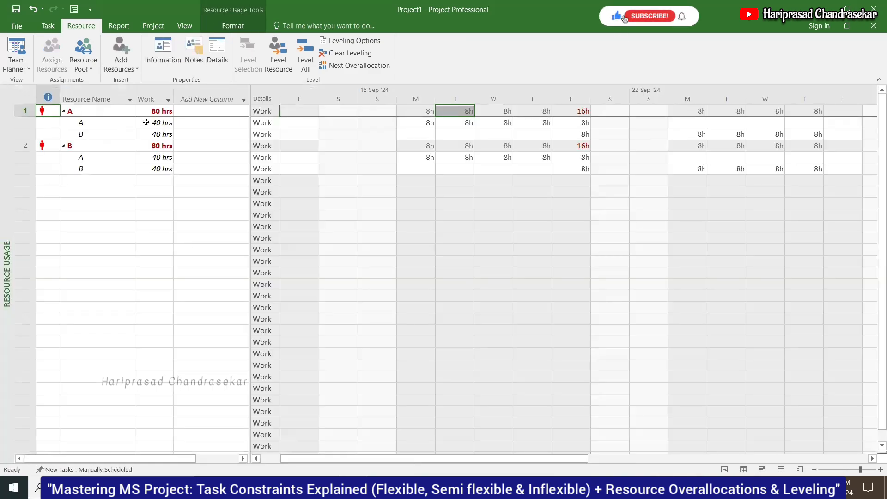
mouse_move(40, 110)
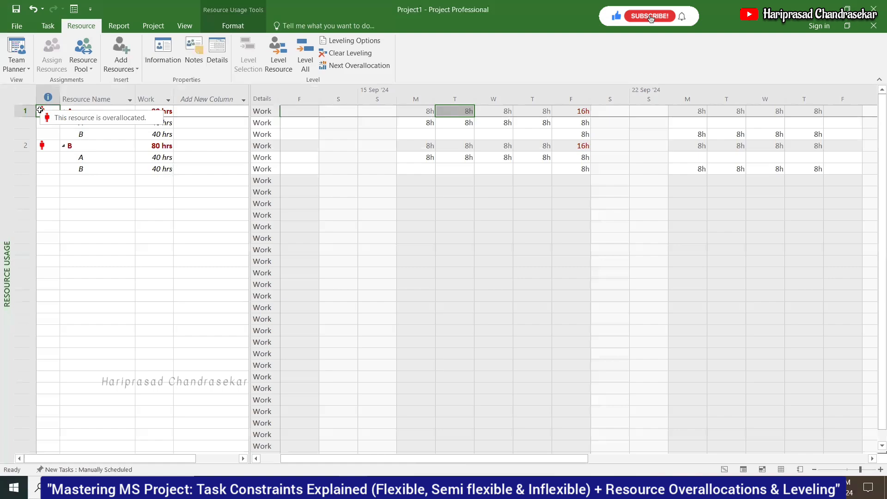
right_click(2, 166)
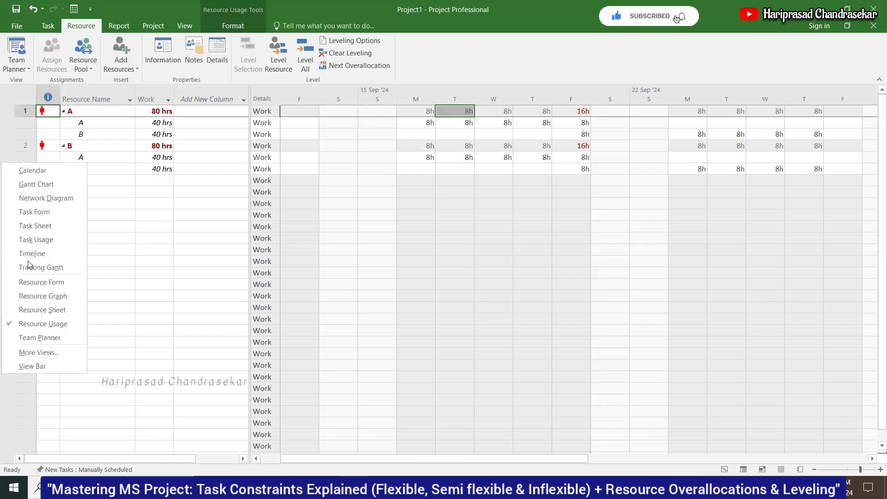
click(36, 298)
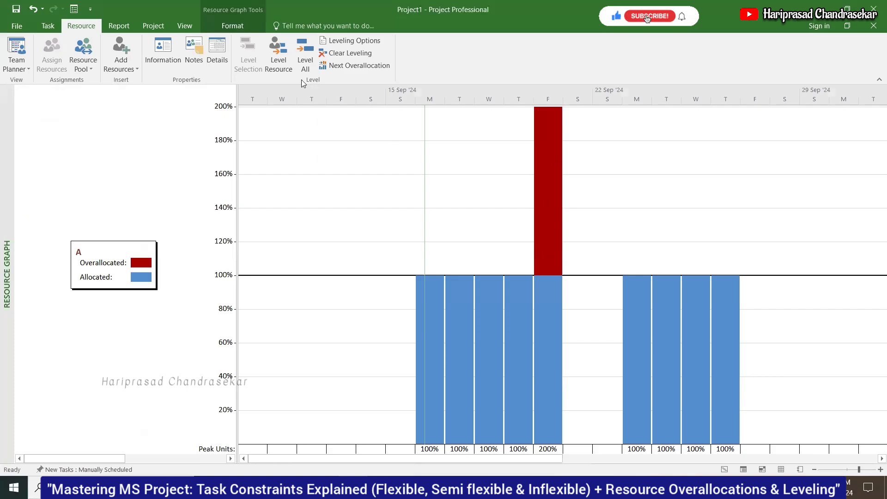
Examine the Level Resources dialog for the selected resource and close it without leveling
click(279, 55)
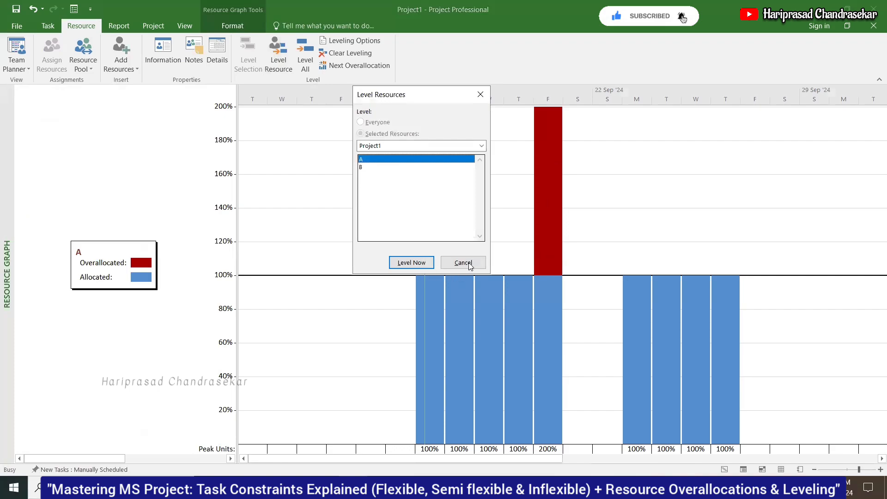
click(467, 264)
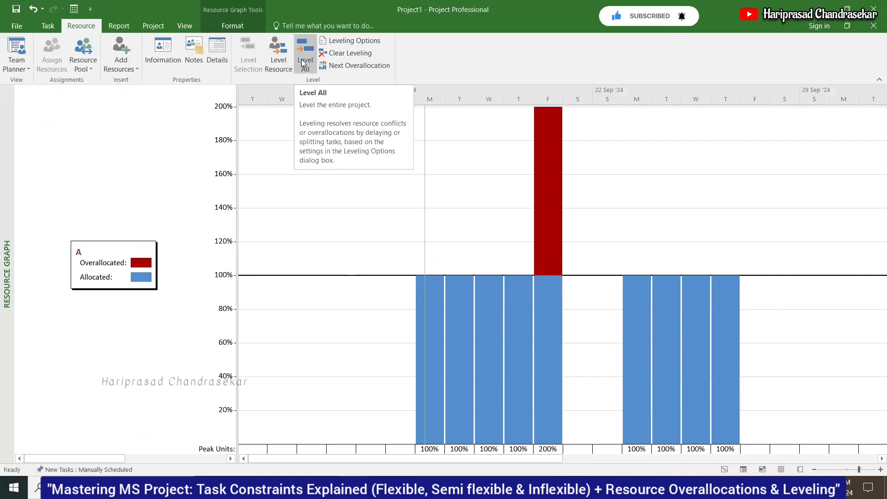
Open the resource leveling options and review the choices for the overallocation checking basis, keeping Day by Day
click(350, 43)
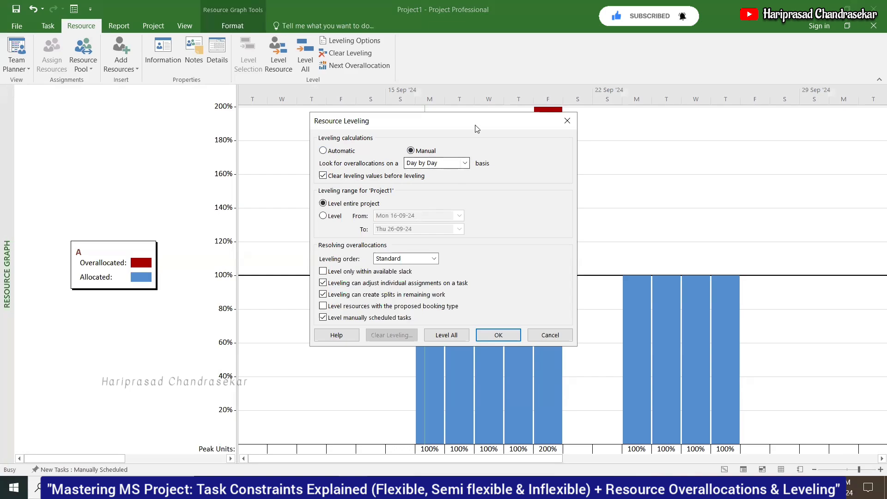
drag(372, 121, 261, 177)
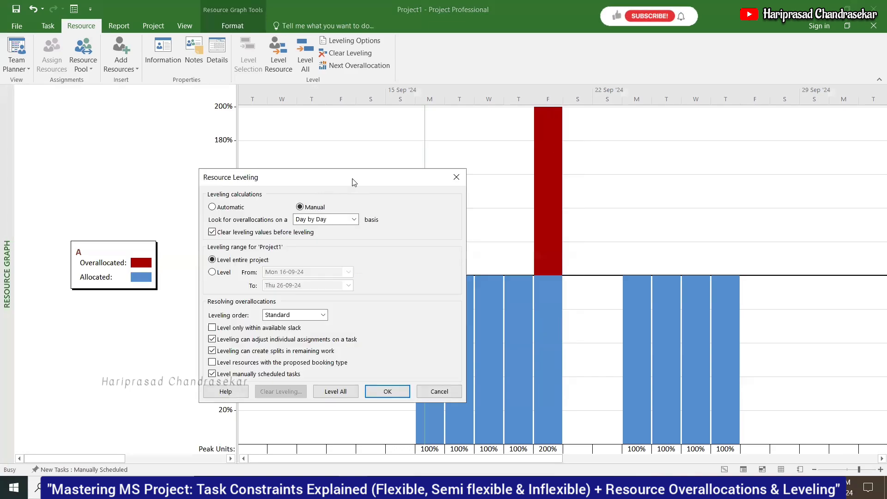
drag(352, 182, 418, 166)
click(420, 181)
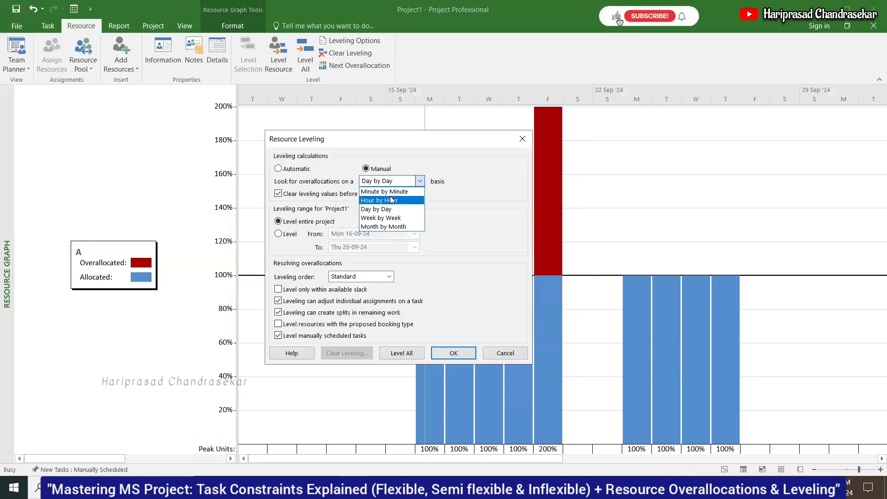
click(461, 221)
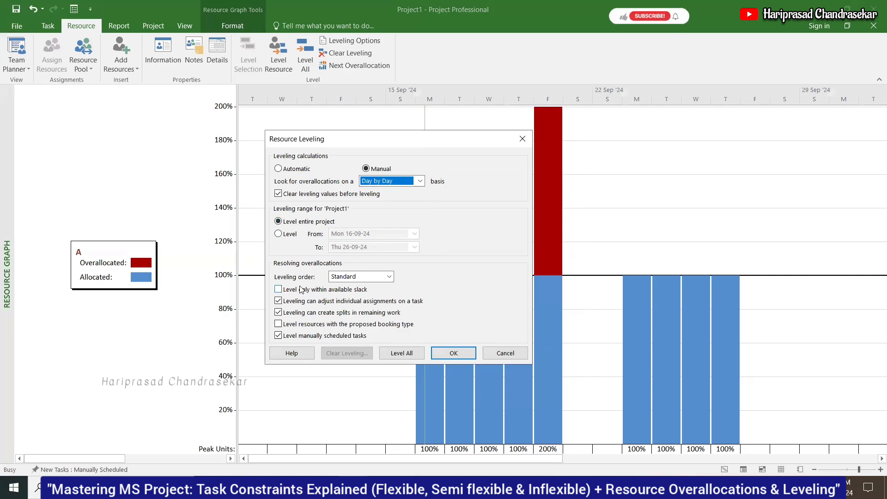
Review the leveling order choices, keep Standard, and close the resource leveling options
click(389, 279)
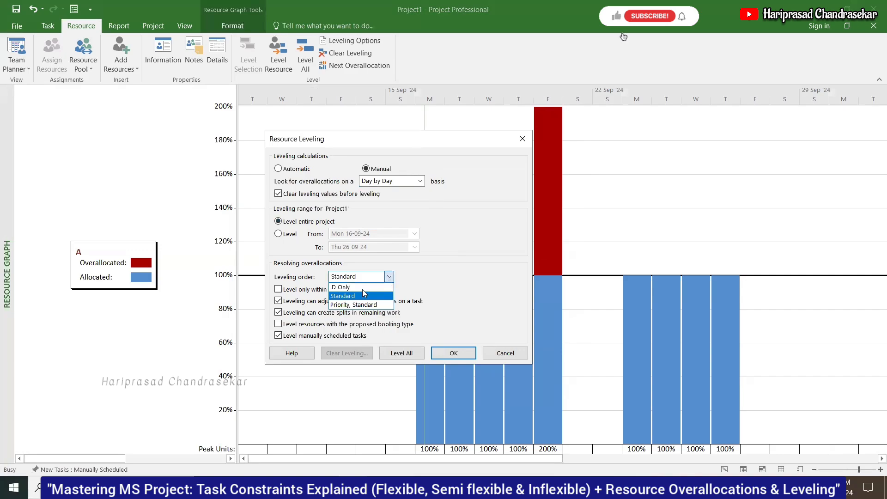
click(342, 295)
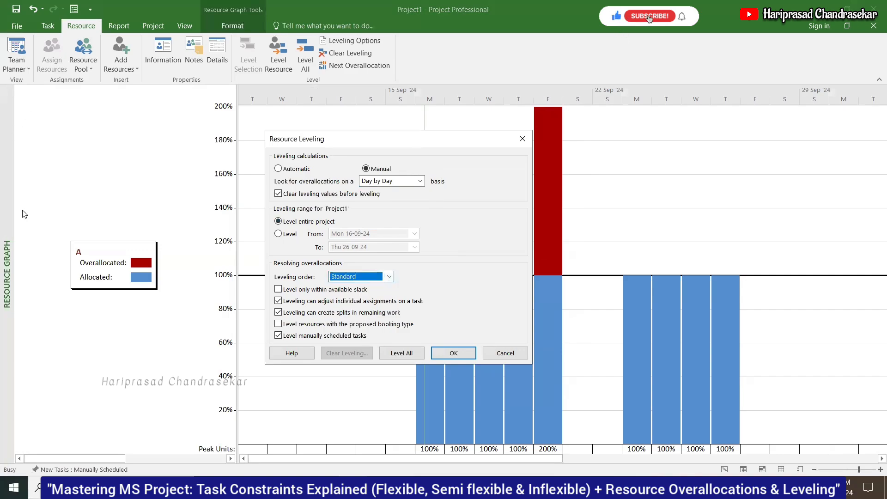
click(388, 277)
click(396, 283)
click(389, 278)
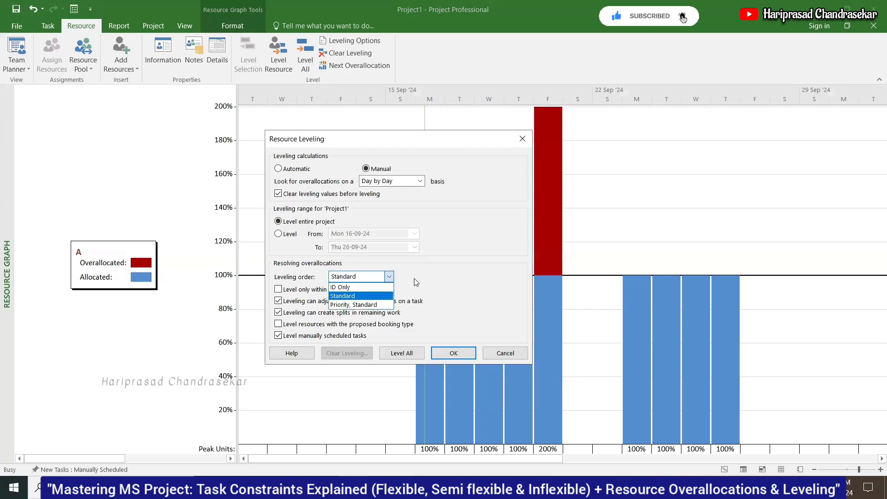
click(416, 286)
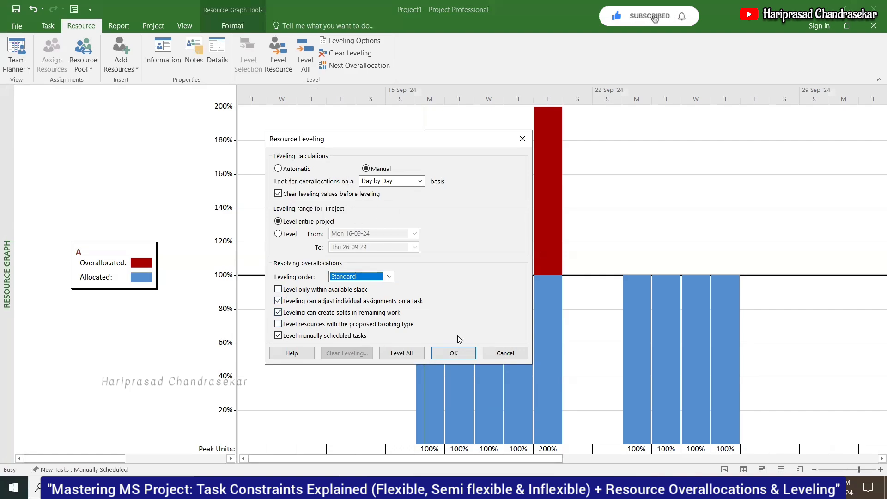
key(Escape)
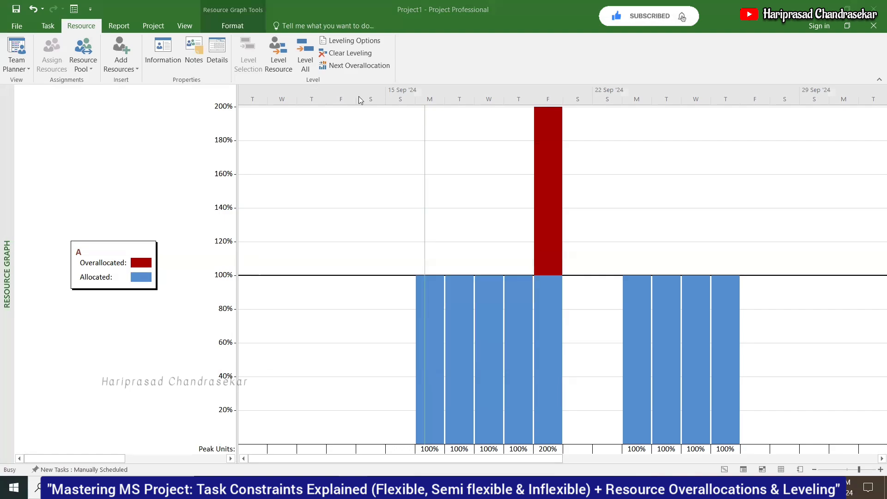
Level the selected resource A and check the schedule of tasks A and B in the Gantt Chart
click(274, 54)
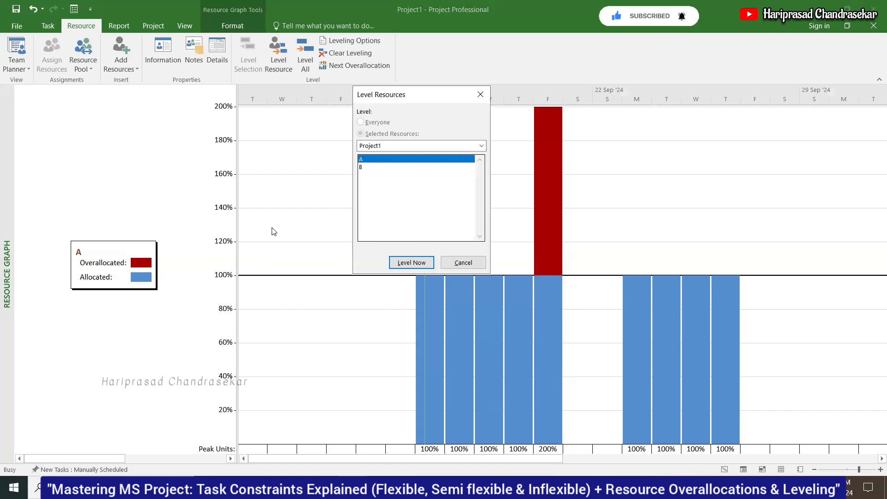
click(417, 263)
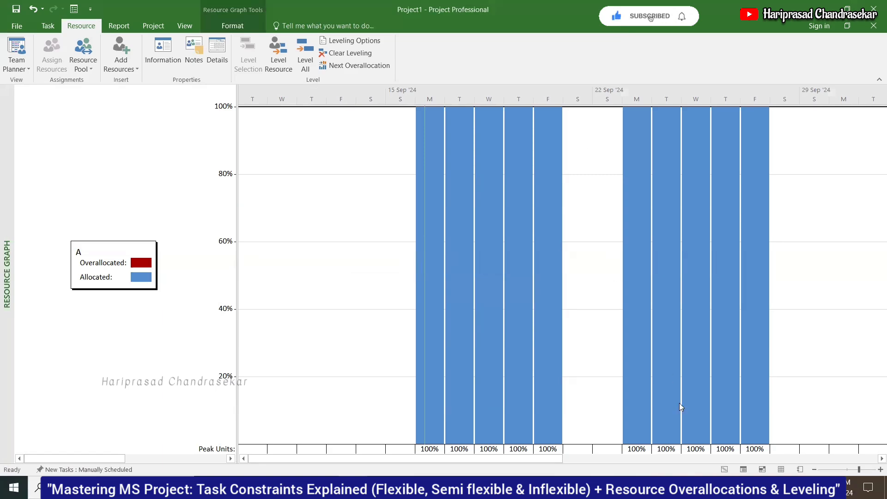
click(724, 470)
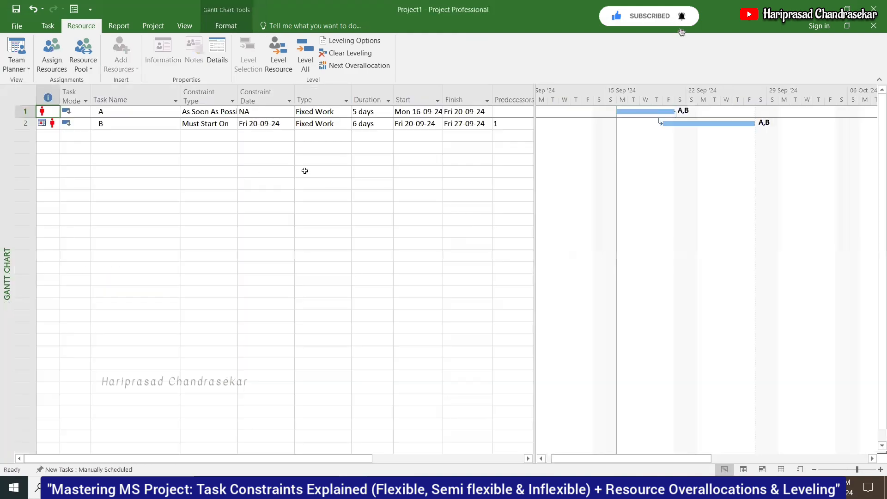
click(325, 136)
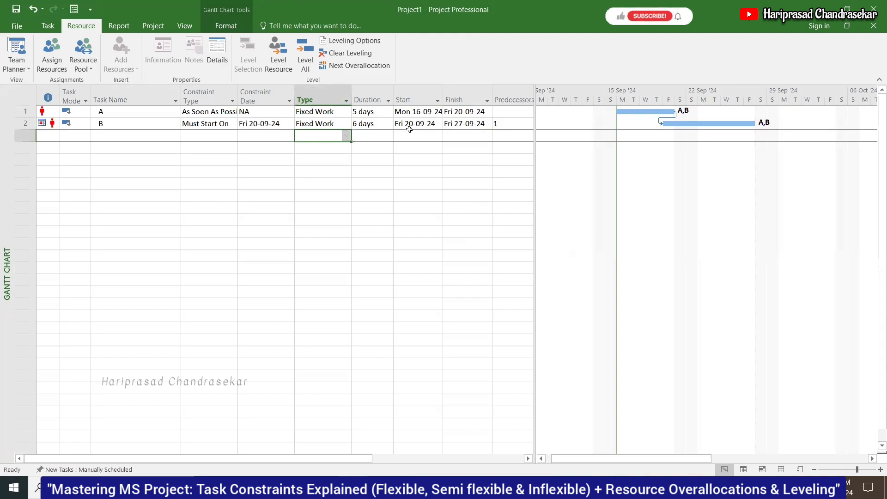
click(370, 128)
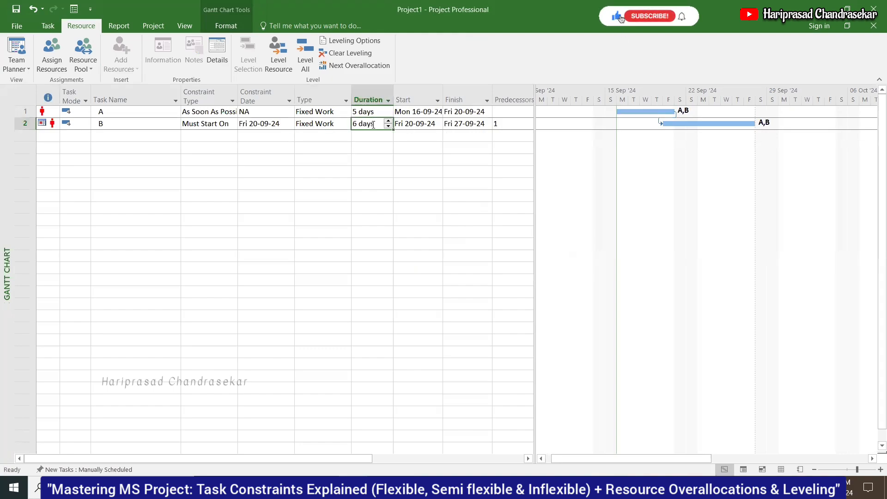
In the Task Usage view, reschedule overallocated task B to its available date
click(744, 470)
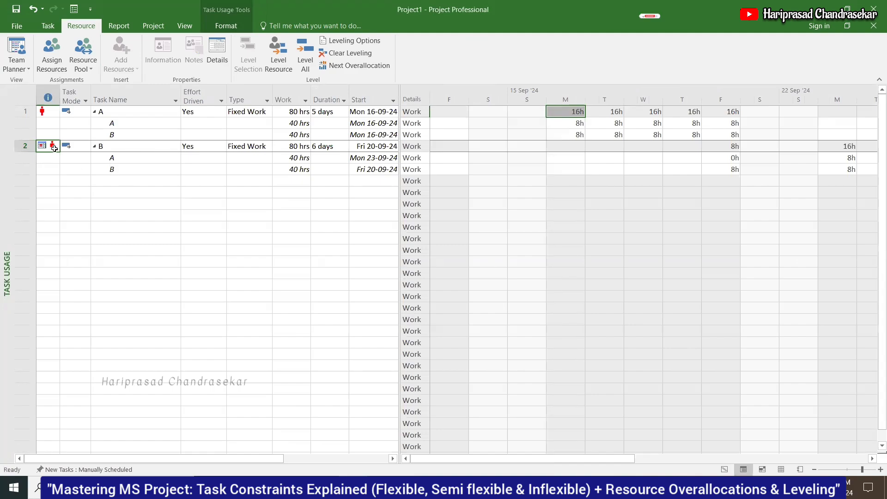
mouse_move(52, 148)
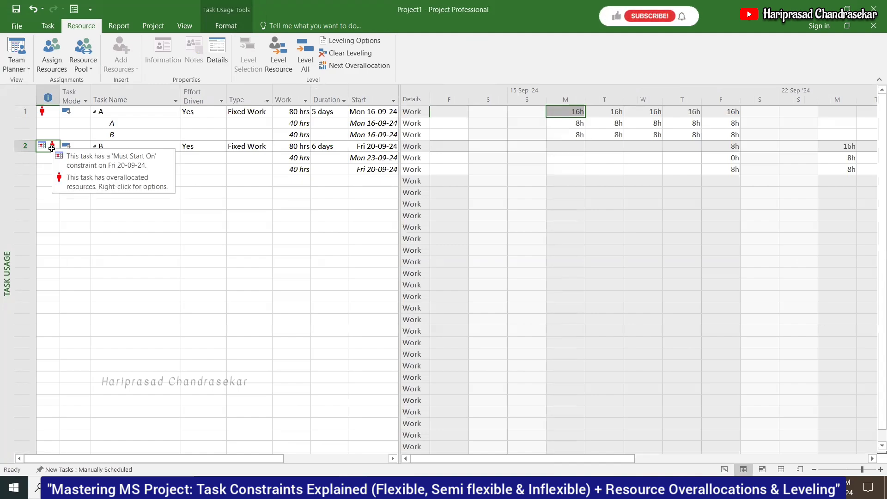
right_click(52, 149)
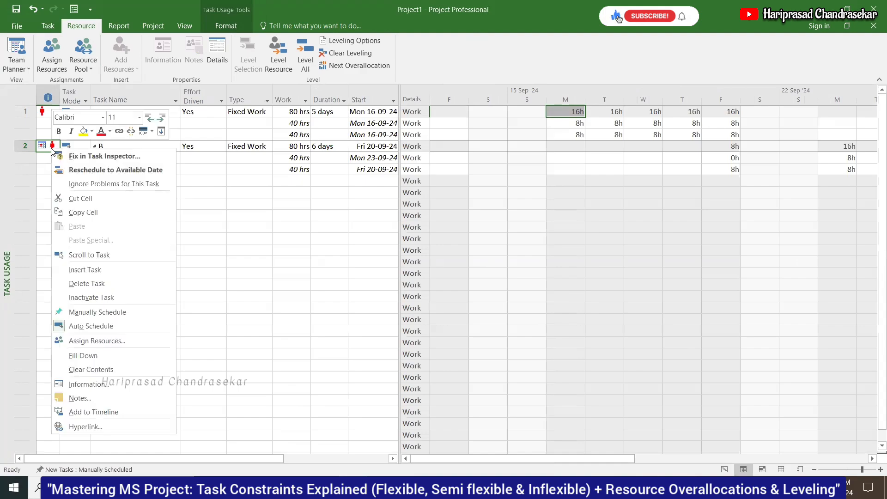
click(145, 171)
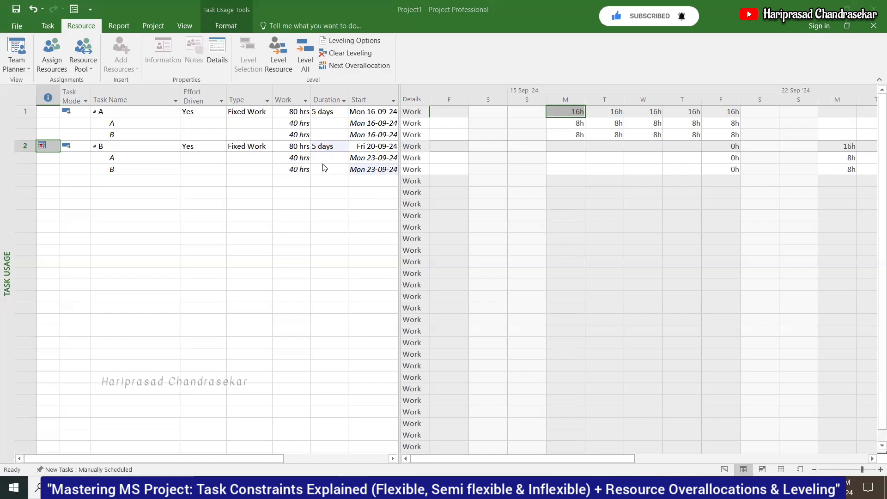
Examine the start and finish dates and the daily work of task B and its assignments in the Task Usage view
click(379, 159)
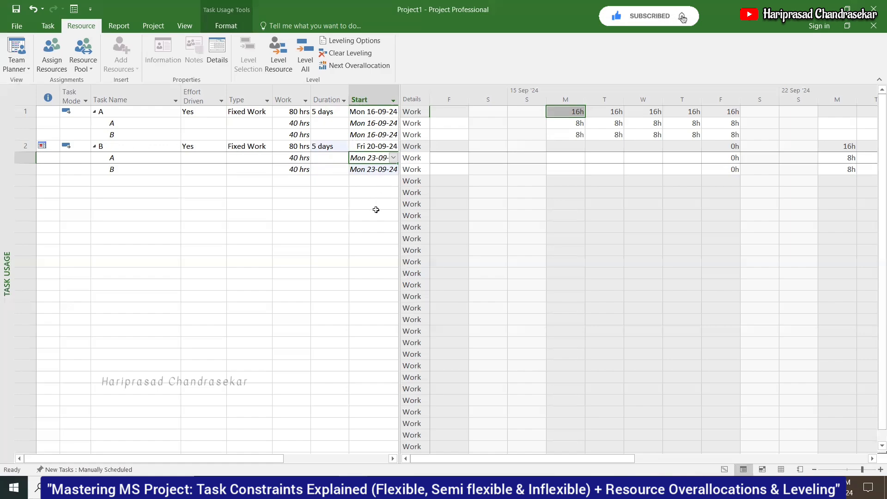
click(370, 147)
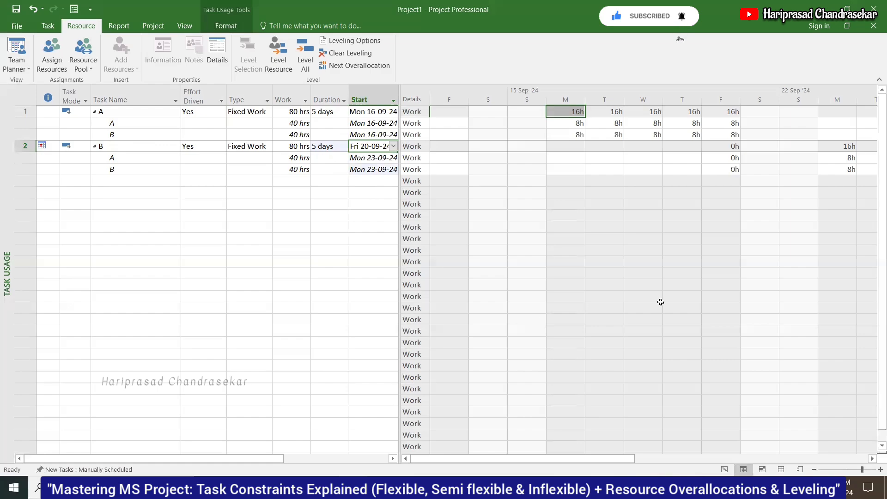
click(872, 459)
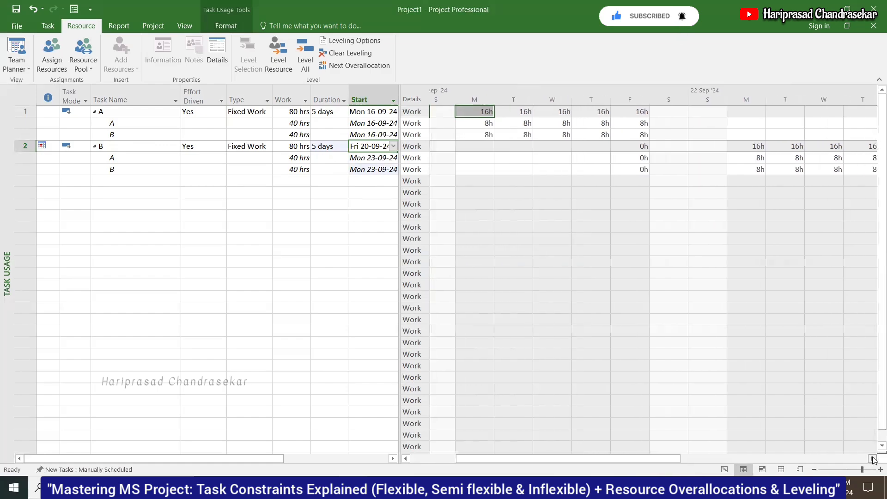
click(873, 459)
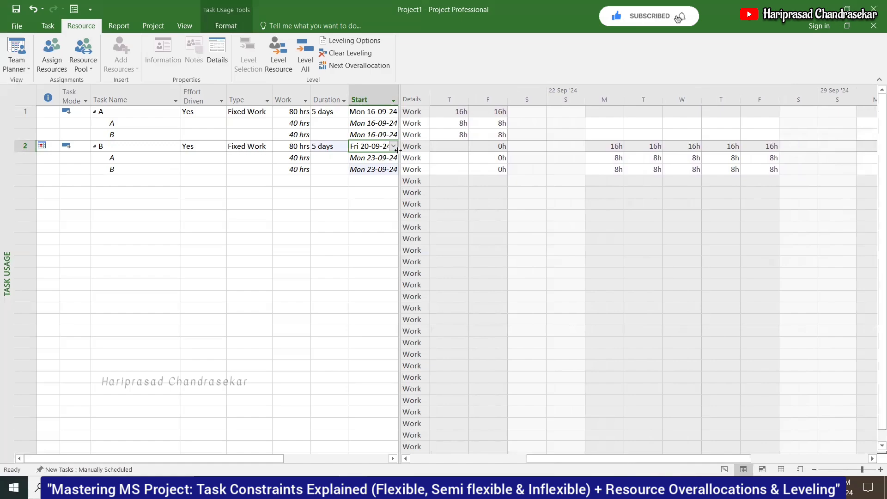
drag(398, 153, 475, 152)
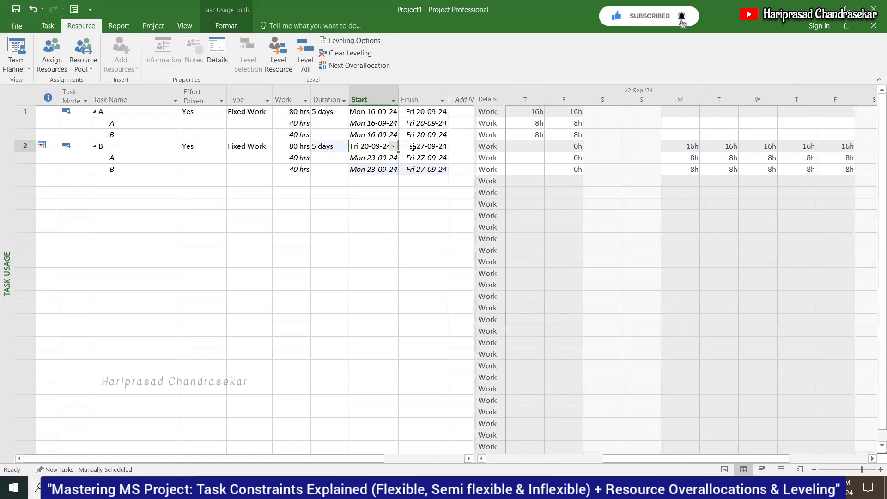
click(415, 146)
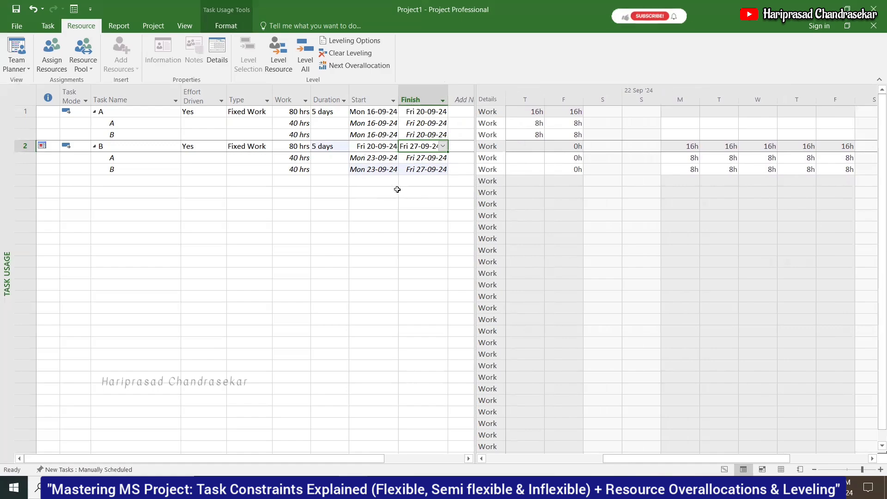
click(374, 180)
click(421, 181)
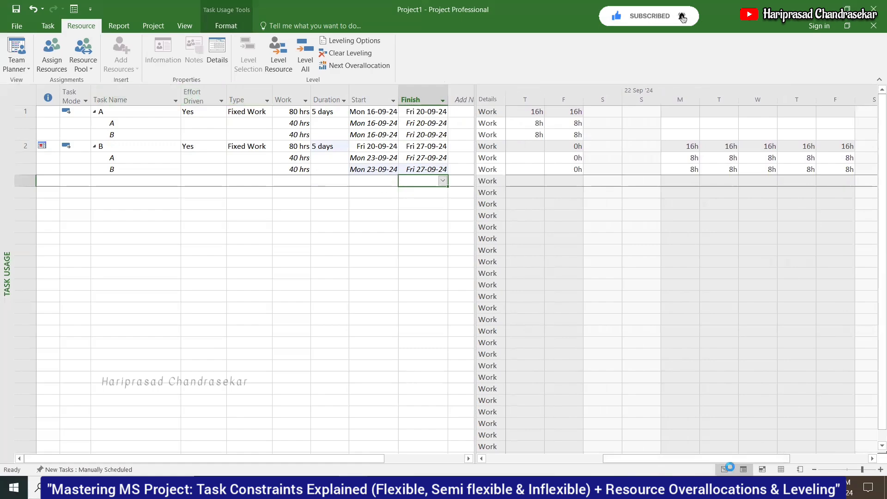
Return to the Gantt Chart and turn on the display of critical tasks, leaving slack hidden
click(724, 469)
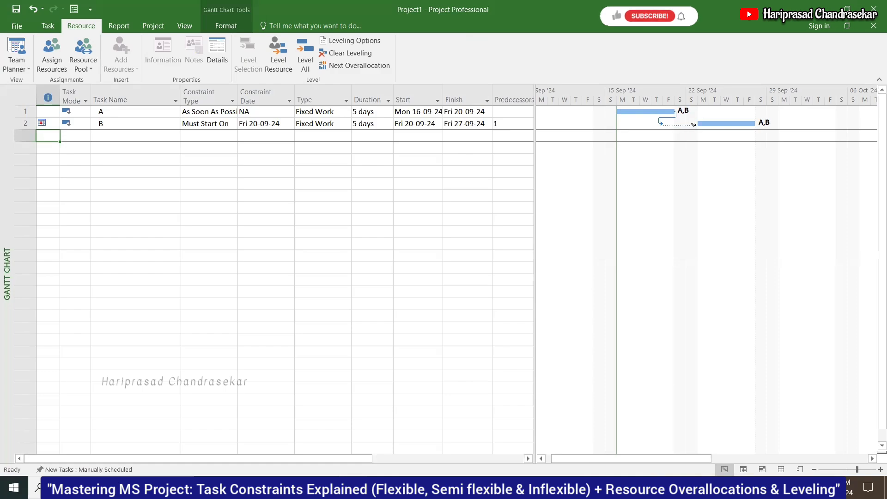
click(227, 26)
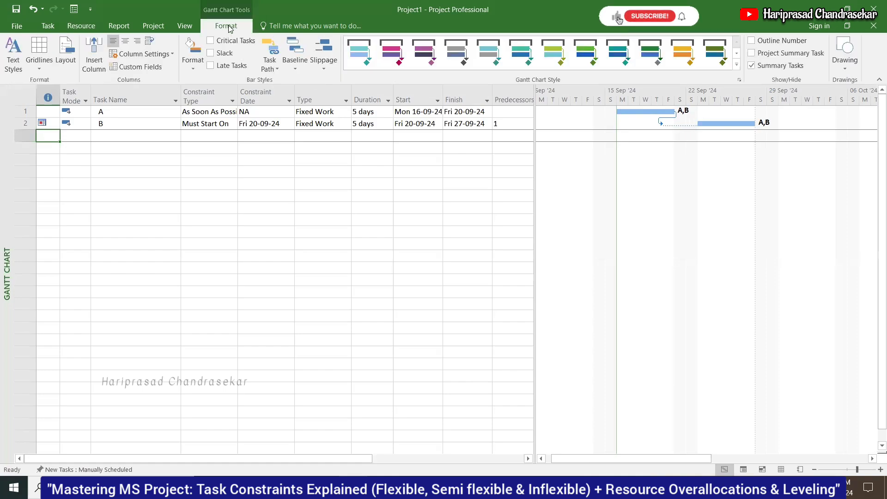
click(211, 53)
click(211, 40)
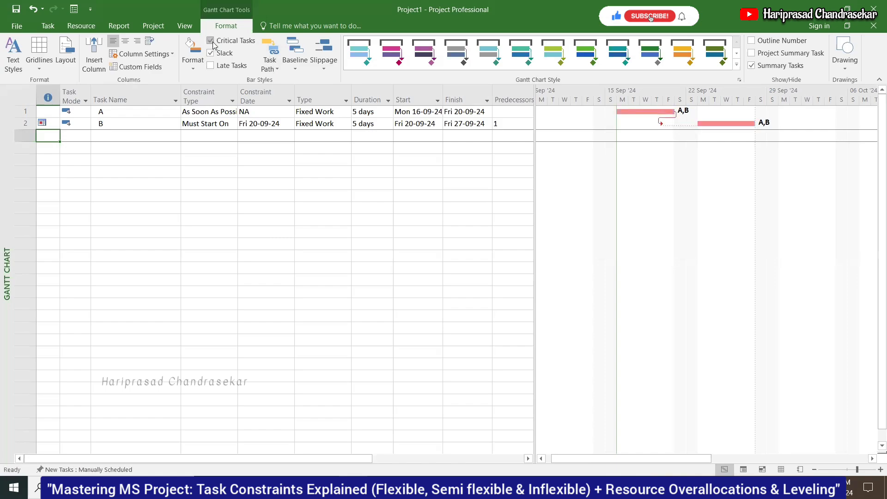
click(211, 54)
Set task B's deadline to Wed 25-09-24 and check its indicators in the Gantt Chart
click(136, 123)
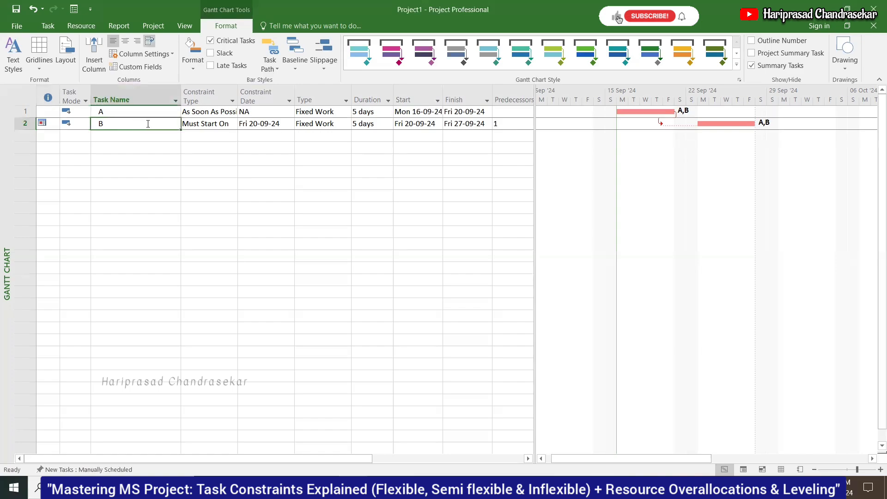
click(46, 27)
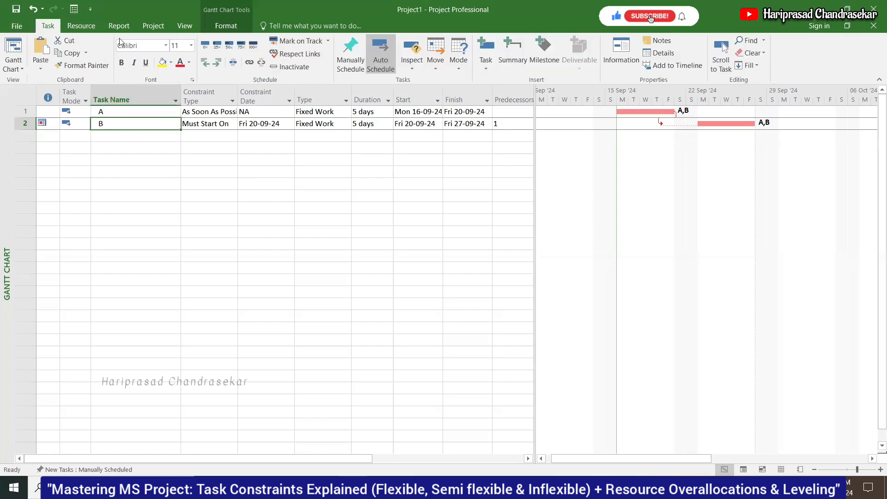
click(620, 60)
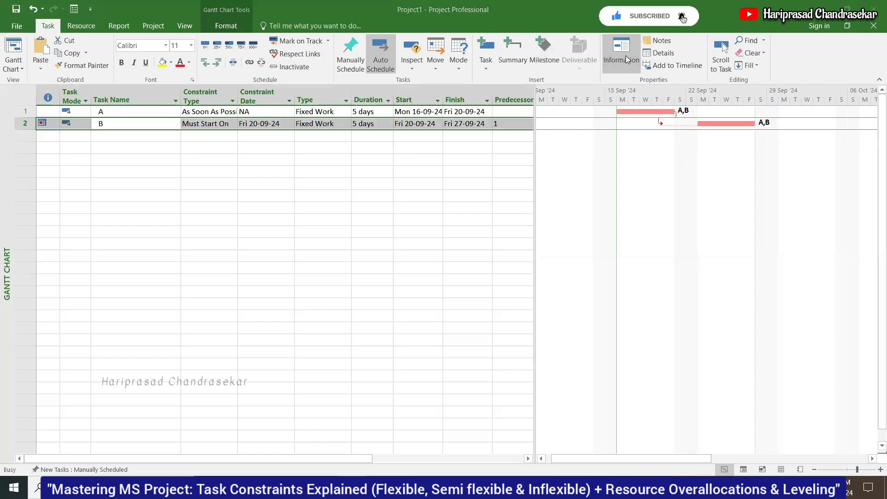
click(389, 149)
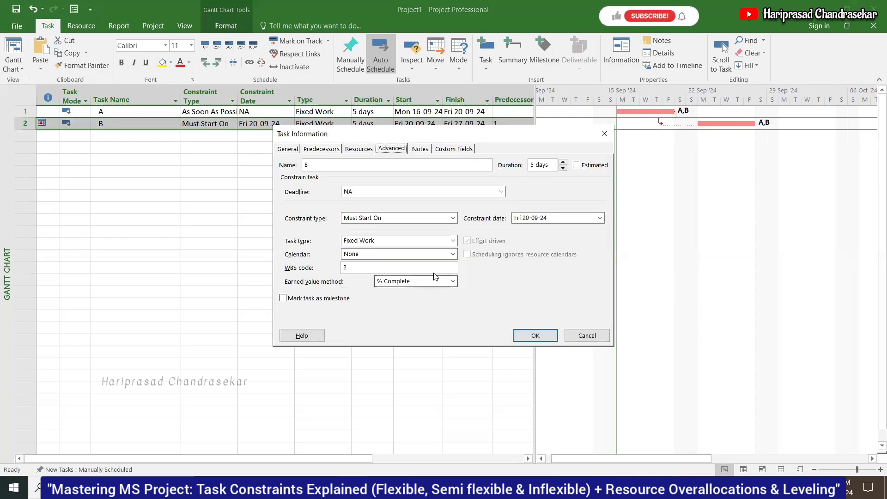
click(501, 192)
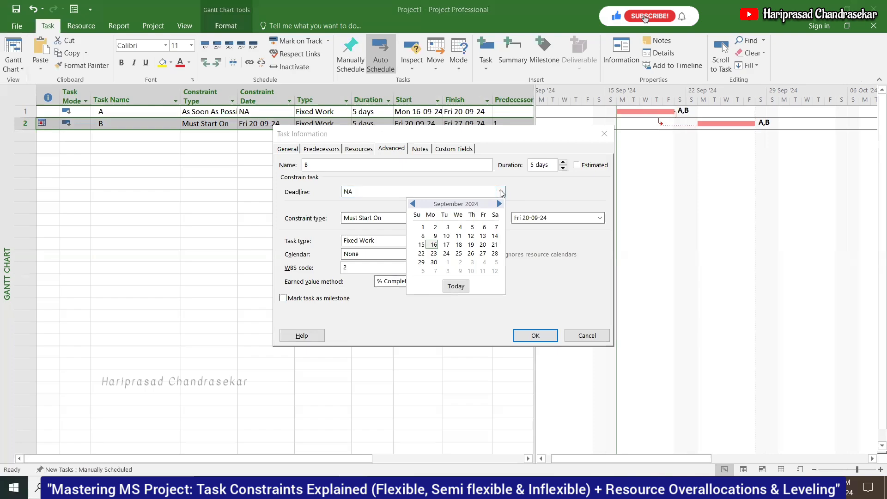
click(433, 254)
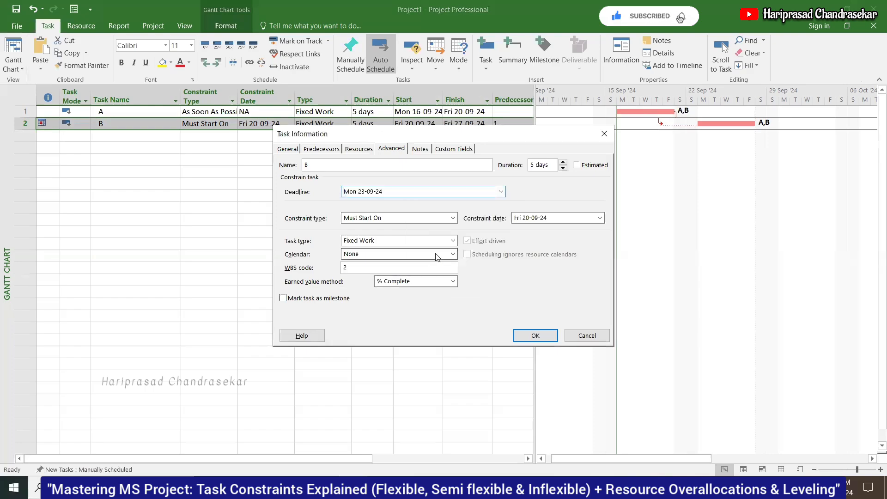
click(502, 193)
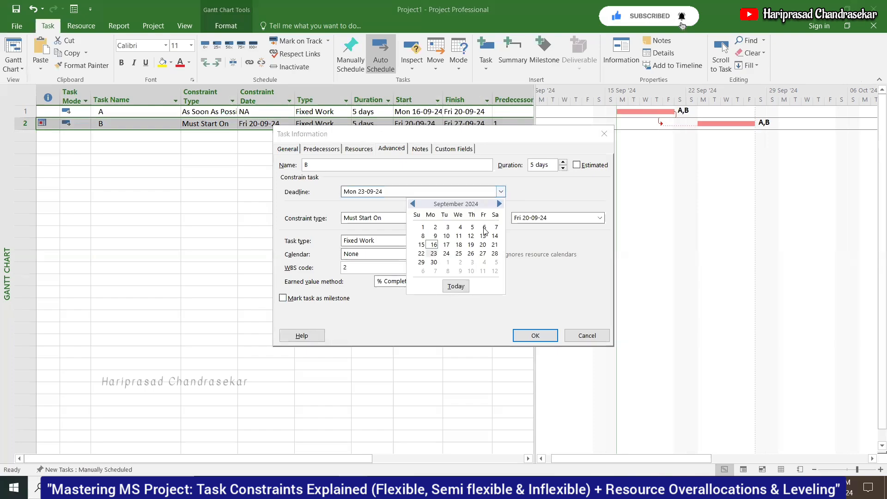
click(459, 254)
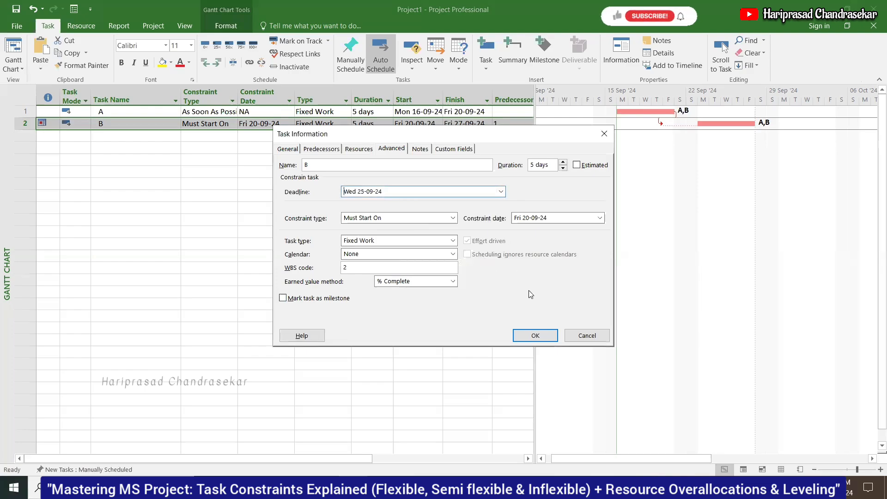
click(536, 335)
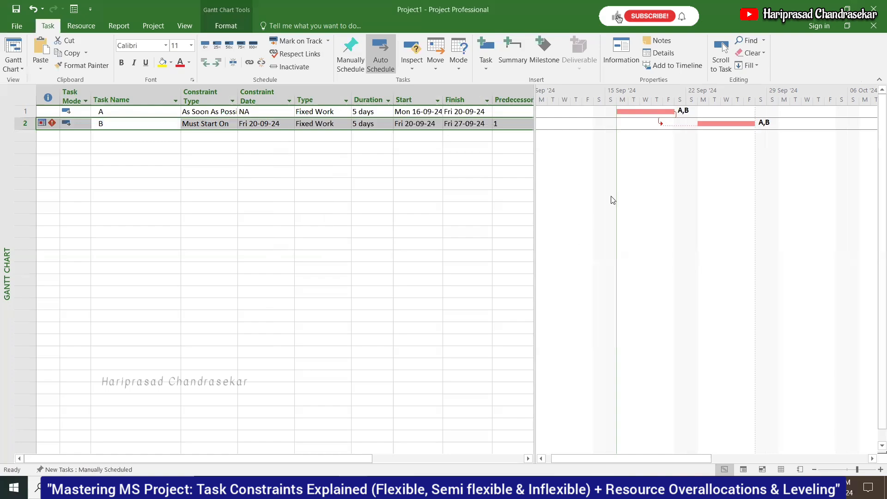
click(74, 138)
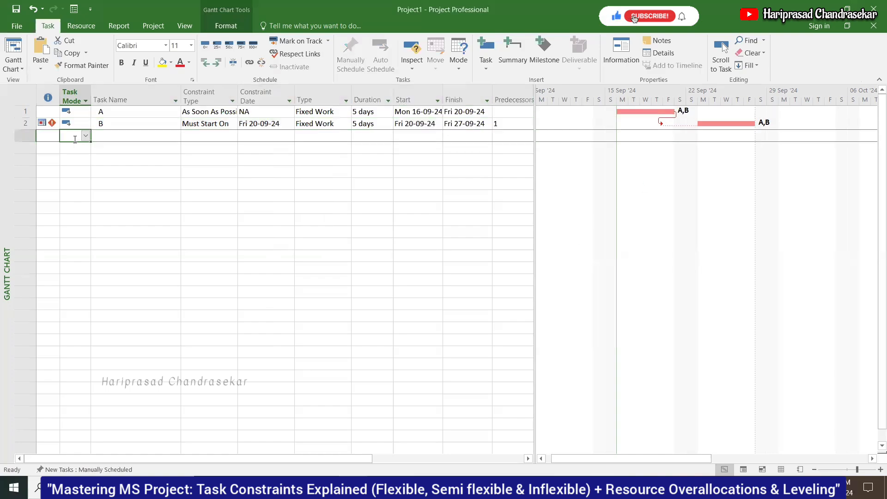
mouse_move(50, 126)
Set task B's deadline to Mon 30-09-24 in its task information and check the deadline marker in the Gantt Chart
click(157, 124)
click(609, 57)
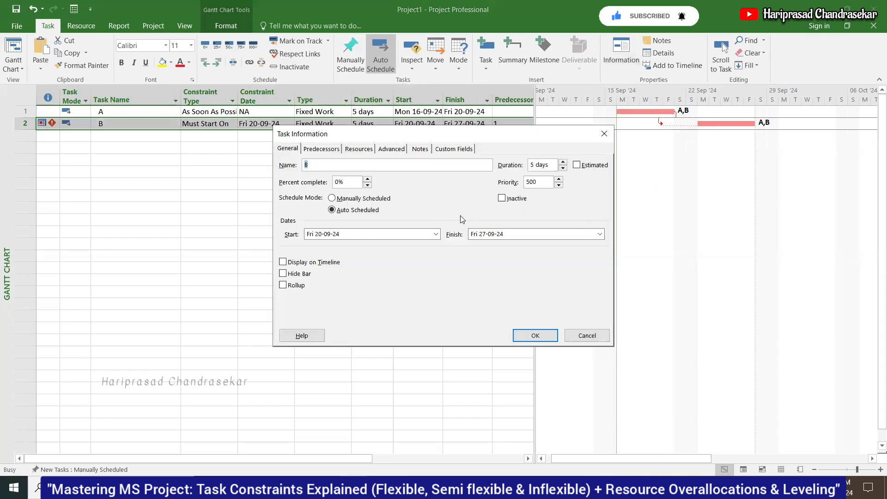
click(388, 150)
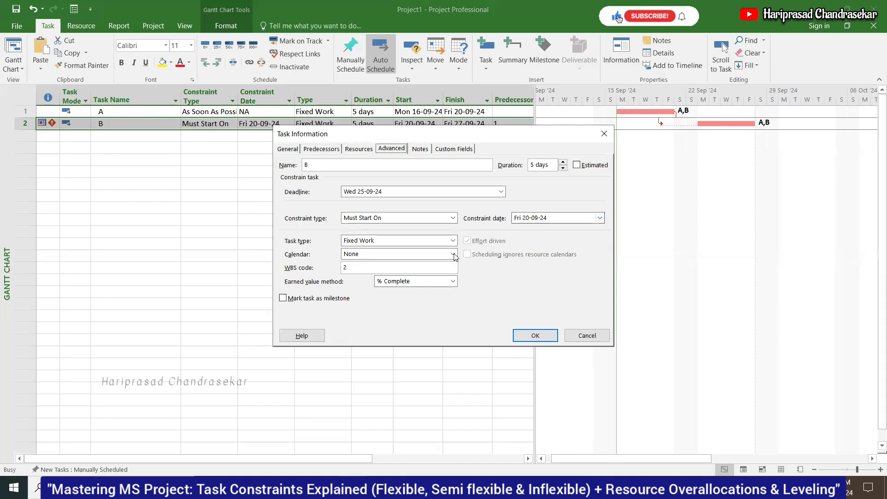
click(502, 193)
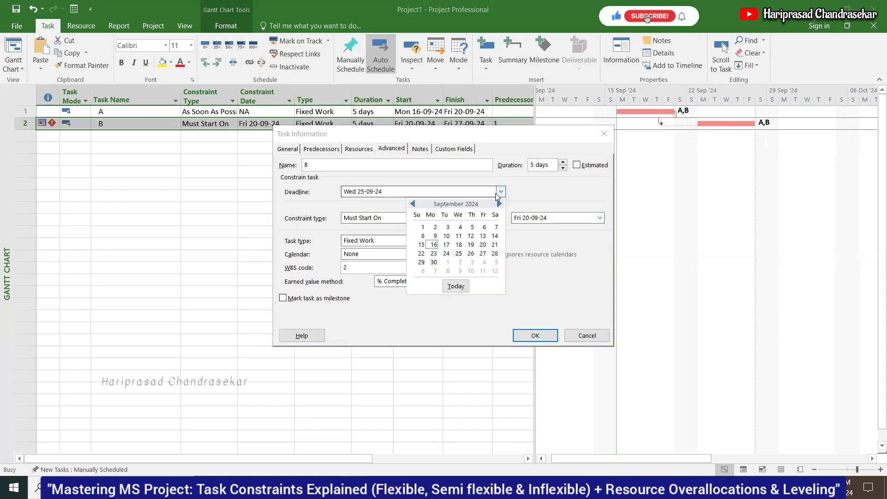
click(431, 263)
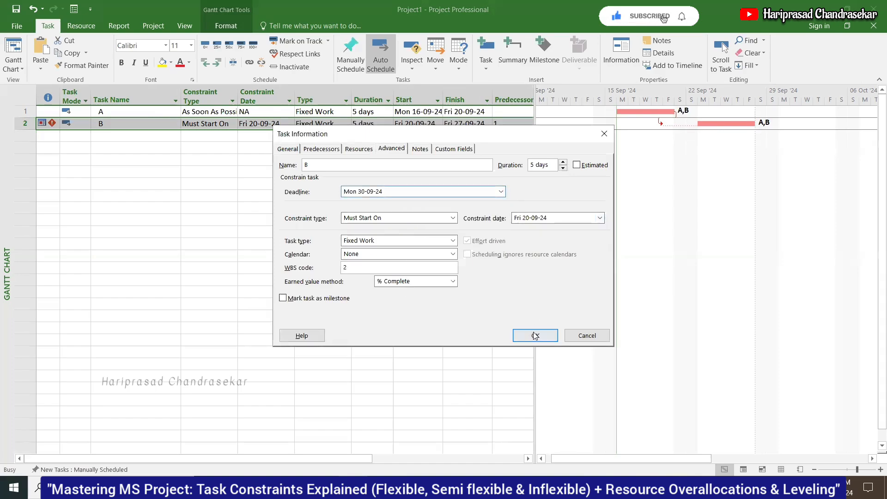
click(535, 334)
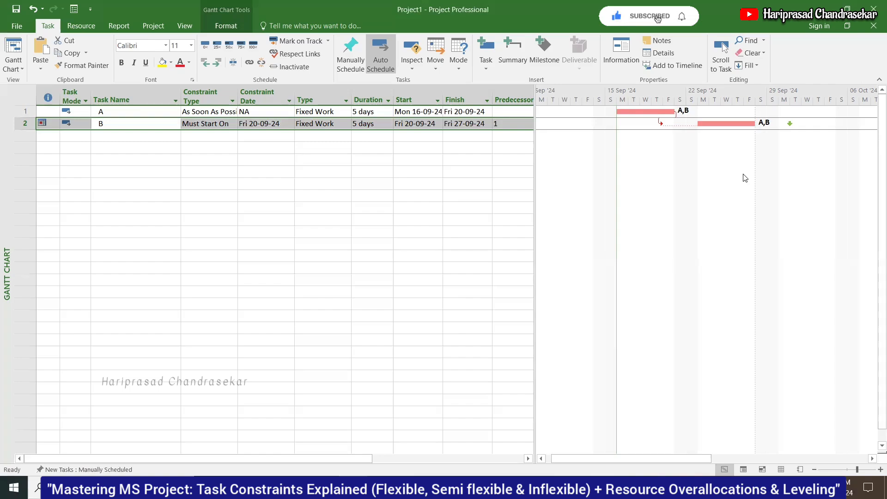
click(767, 467)
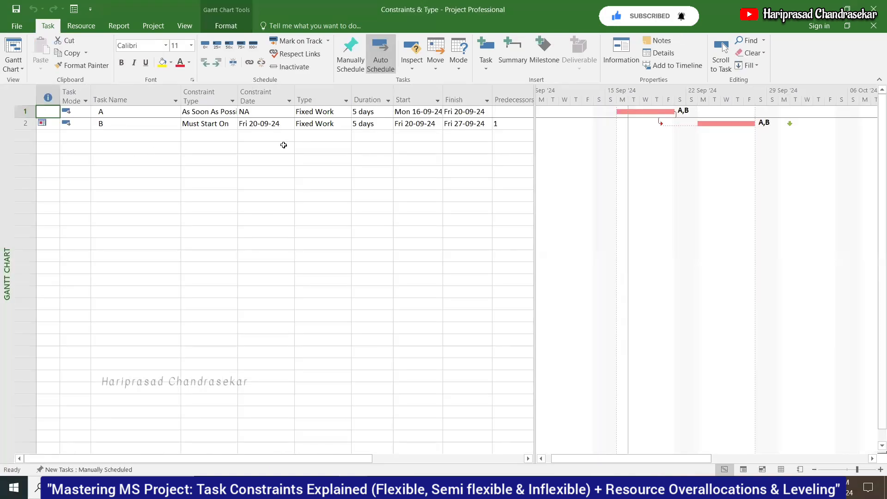
Change task B's constraint type to Start No Earlier Than with a constraint date of Thu 26-09-24
click(152, 123)
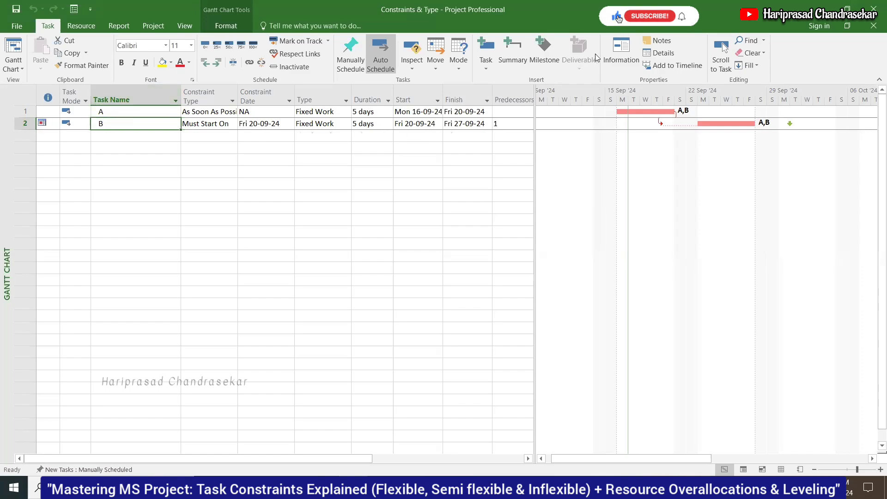
click(620, 58)
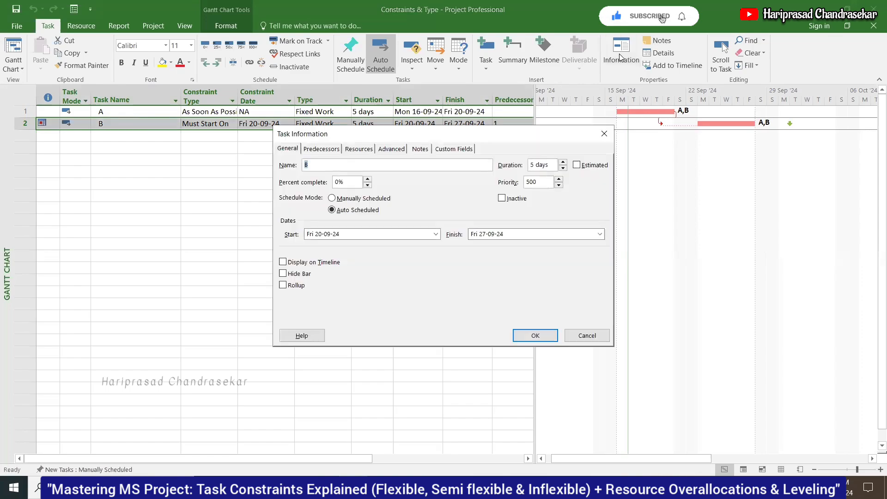
click(392, 149)
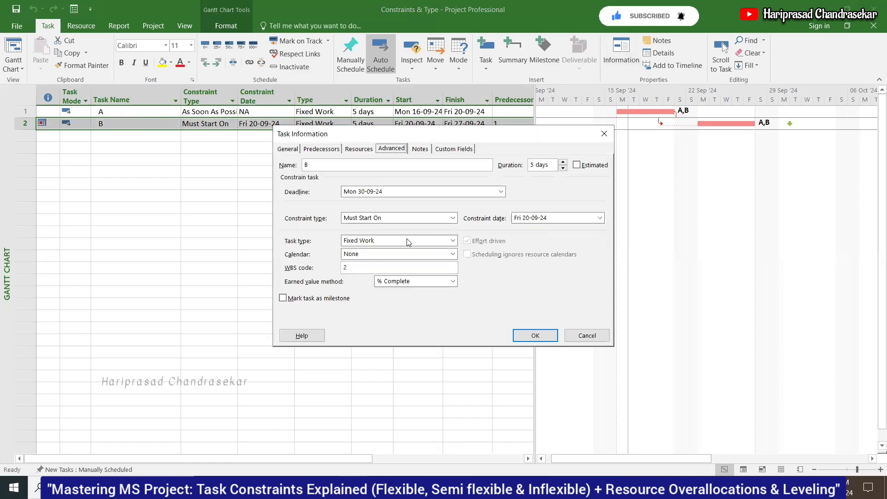
click(452, 218)
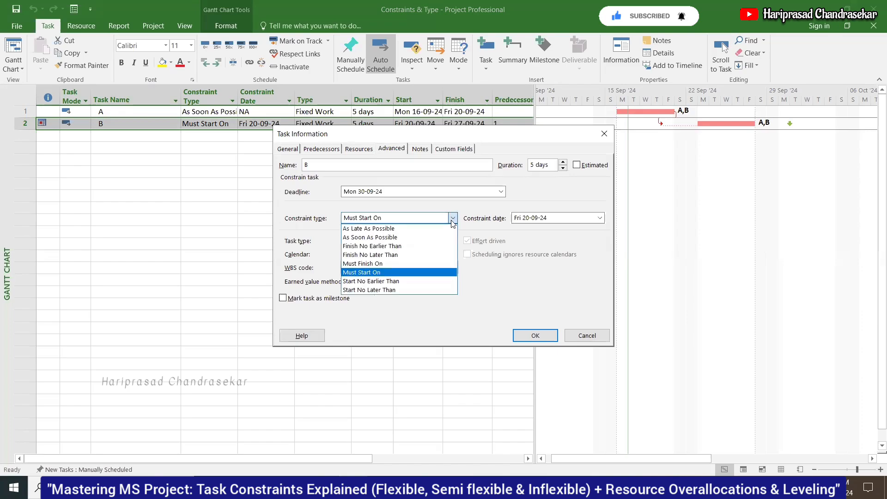
click(383, 282)
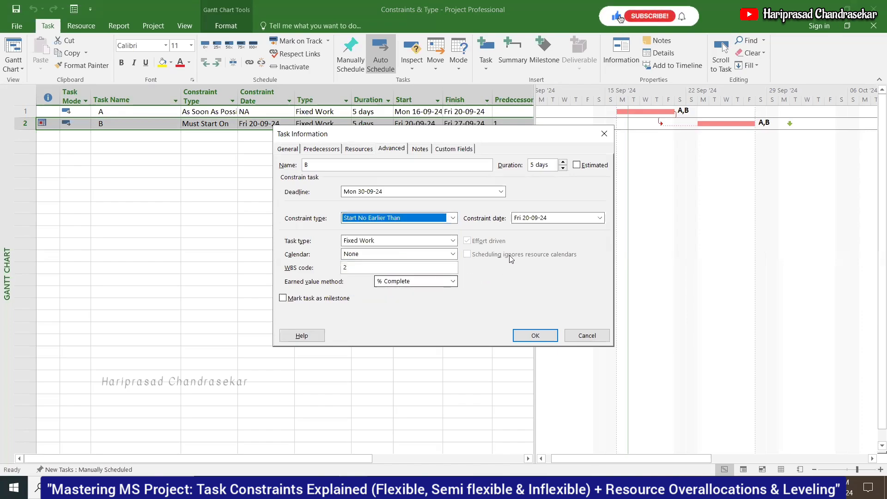
click(601, 219)
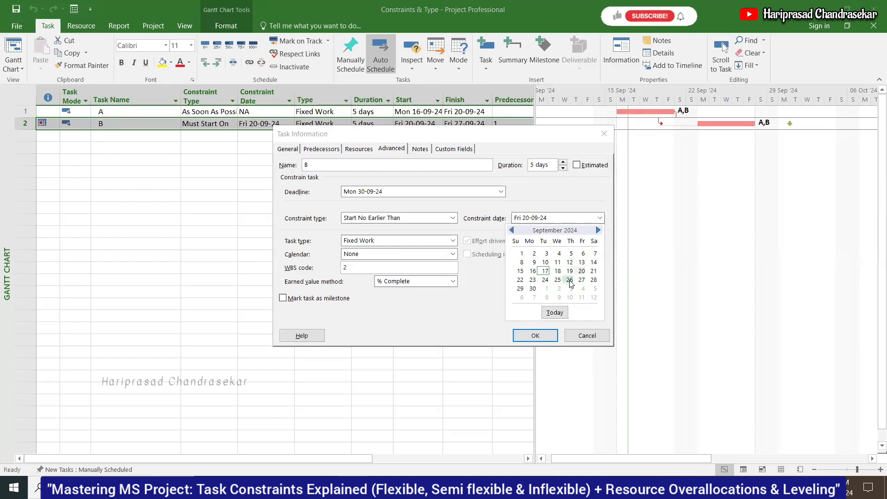
click(537, 337)
click(534, 336)
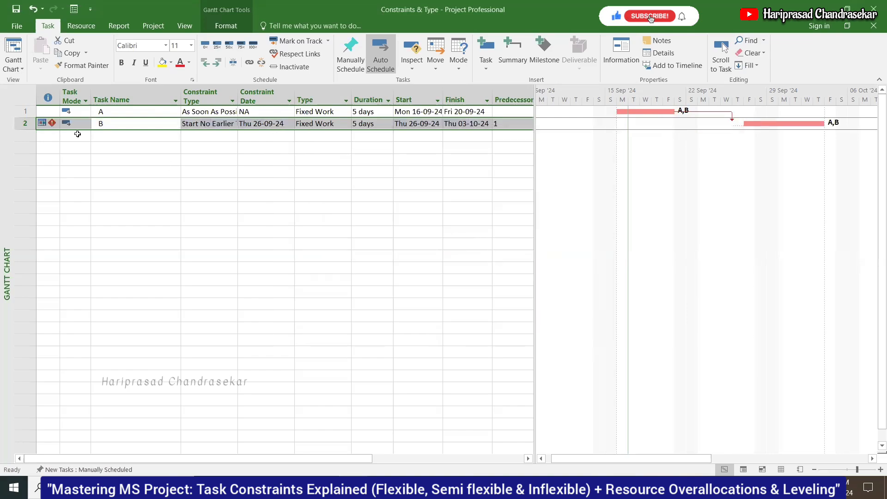
Check task B's indicators and review its deadline and constraint settings in the task information
mouse_move(54, 120)
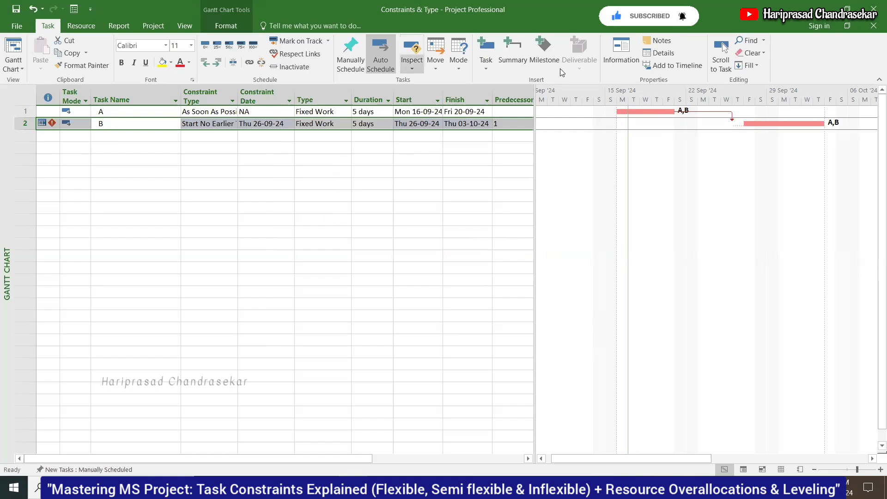
click(628, 68)
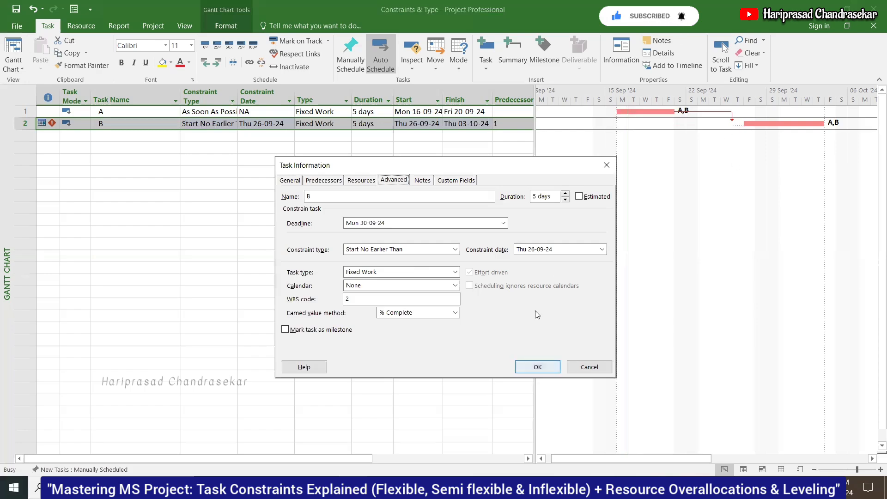
click(538, 367)
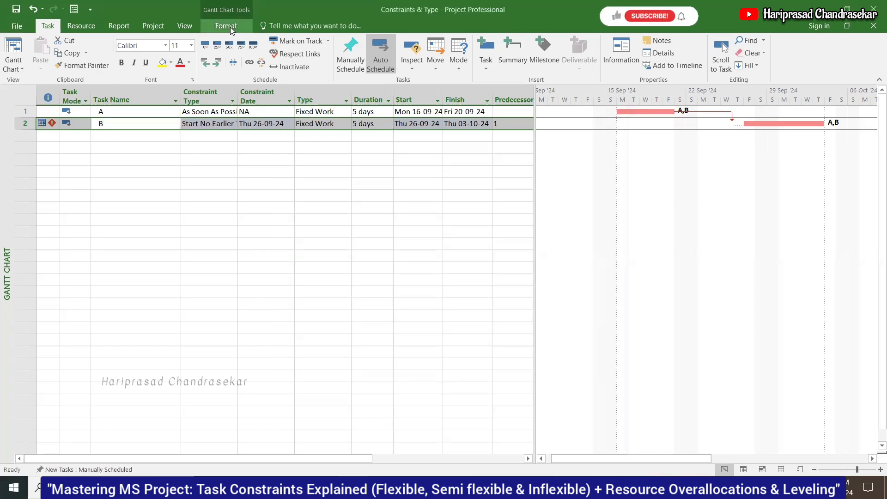
Hide slack on the Gantt bars, and turn the display of late tasks on and off again
scroll(221, 51, down, 5)
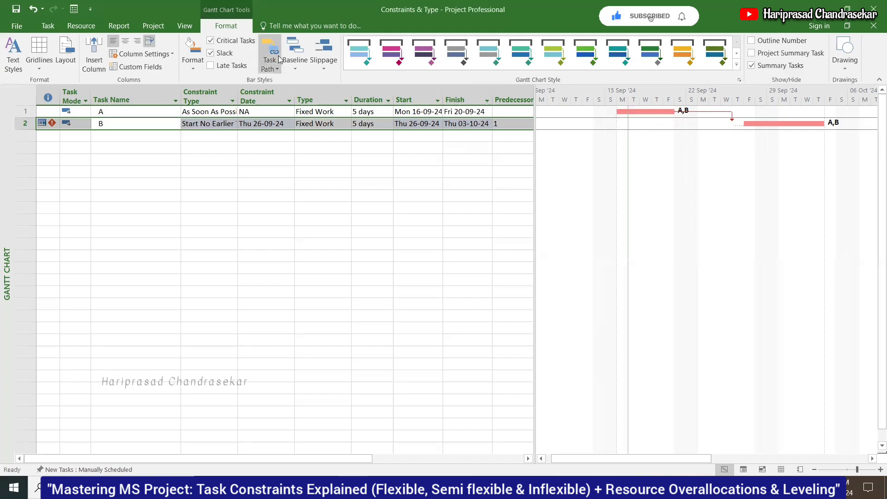
click(220, 56)
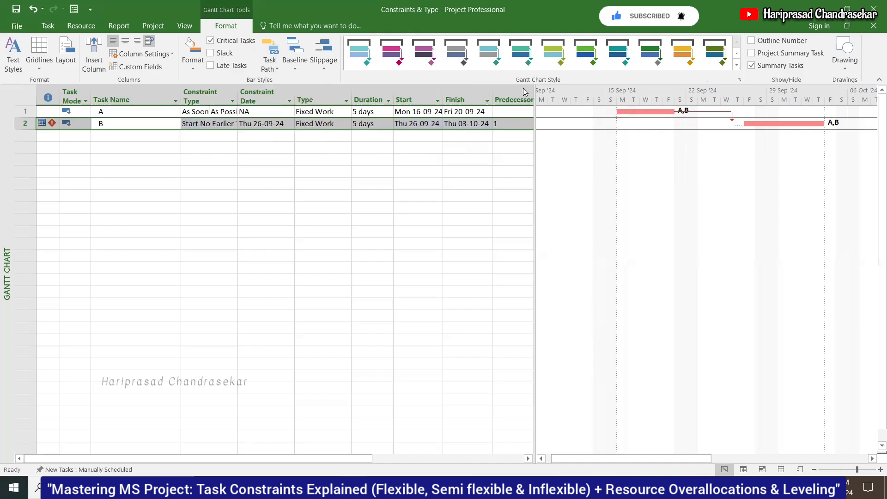
click(220, 68)
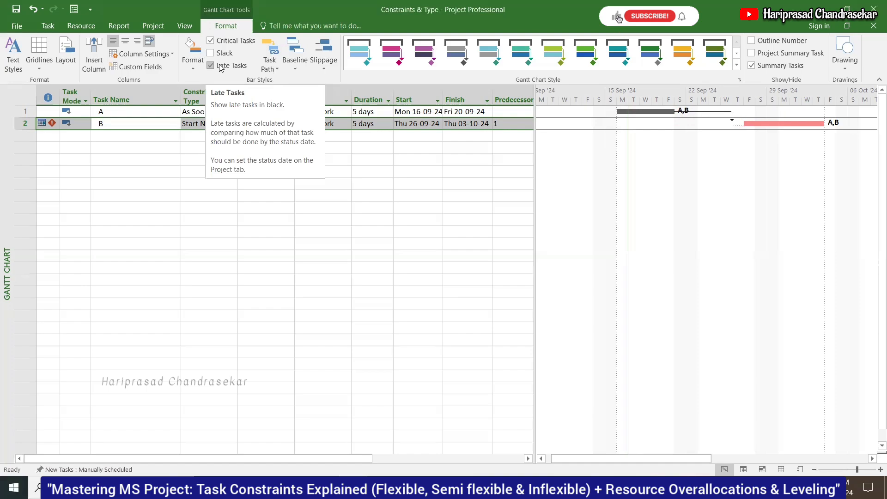
click(220, 68)
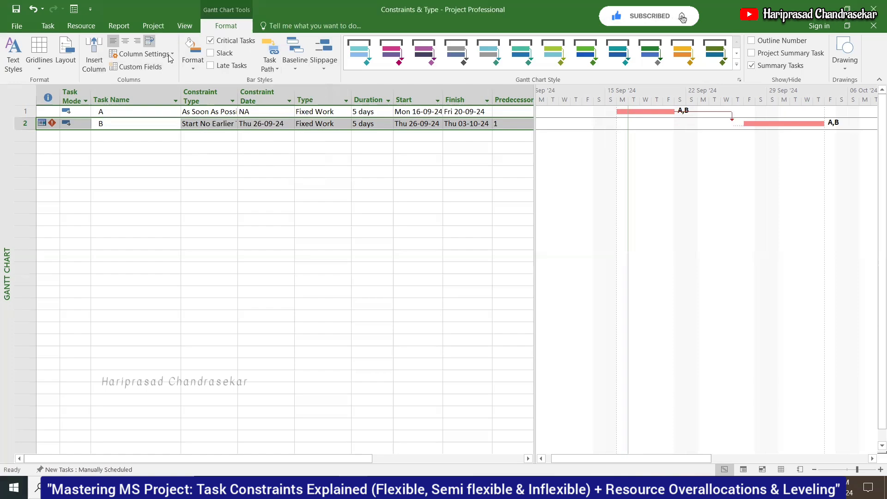
Set the project's status date to Fri 27-09-24
click(152, 27)
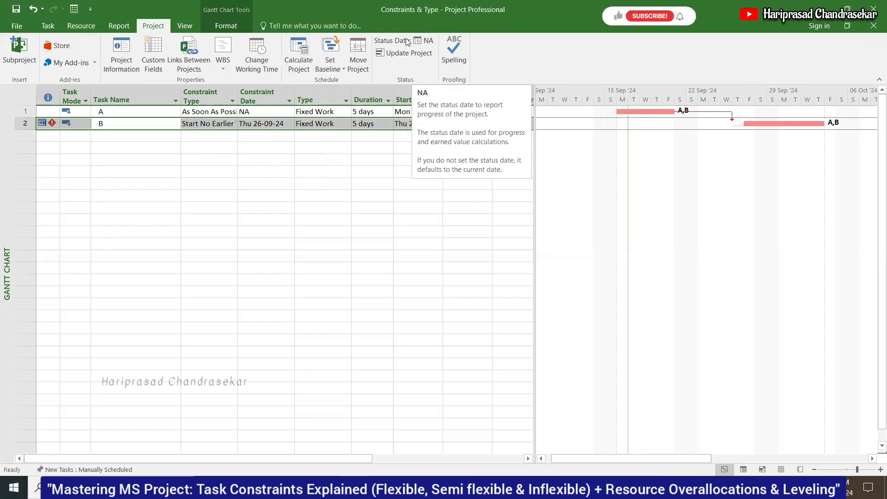
click(429, 44)
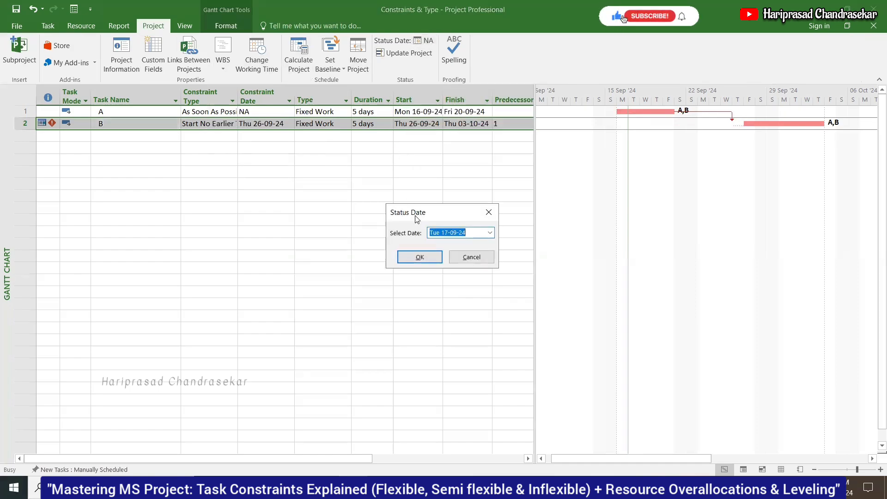
click(489, 233)
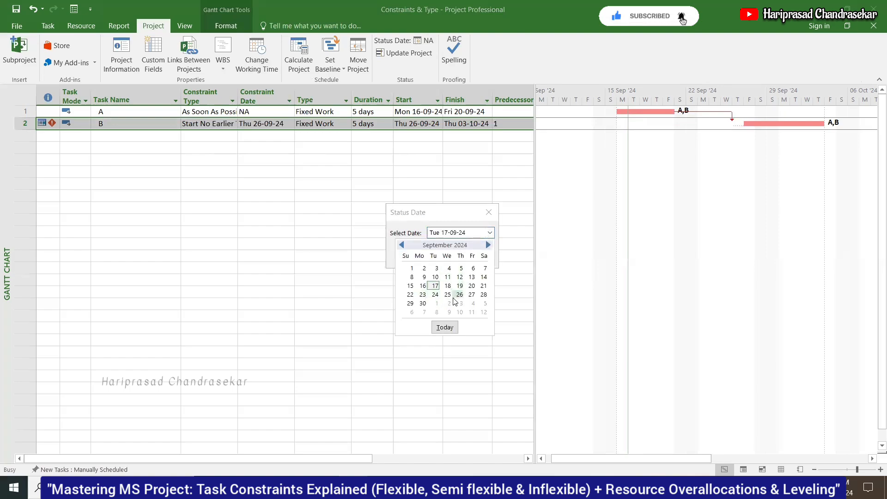
click(472, 294)
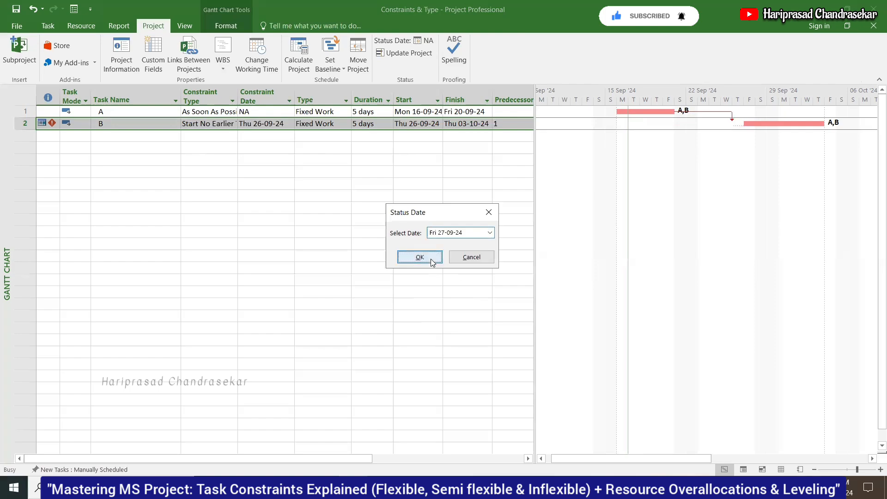
click(418, 257)
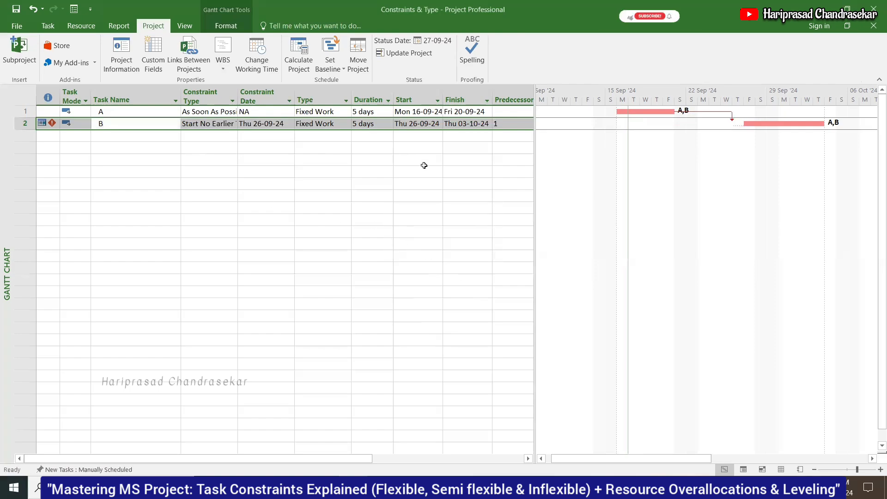
Show late tasks on the Gantt bars for the new status date, and hide them again
click(242, 25)
click(211, 65)
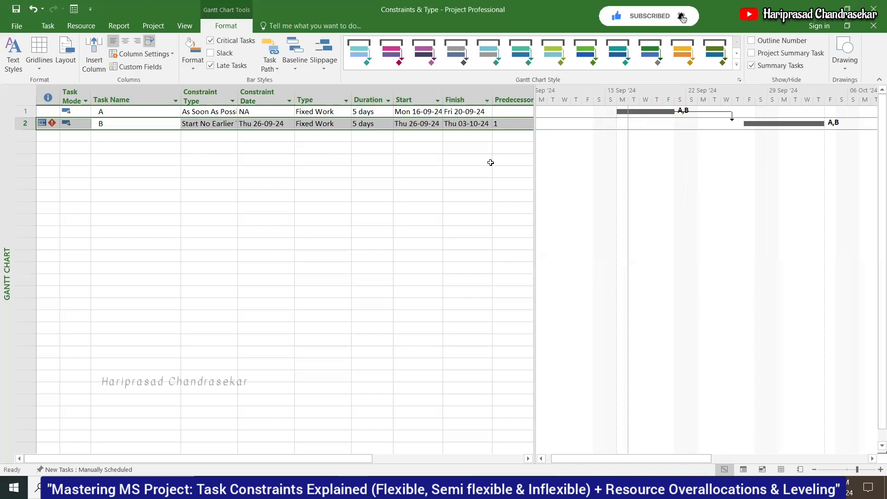
click(213, 66)
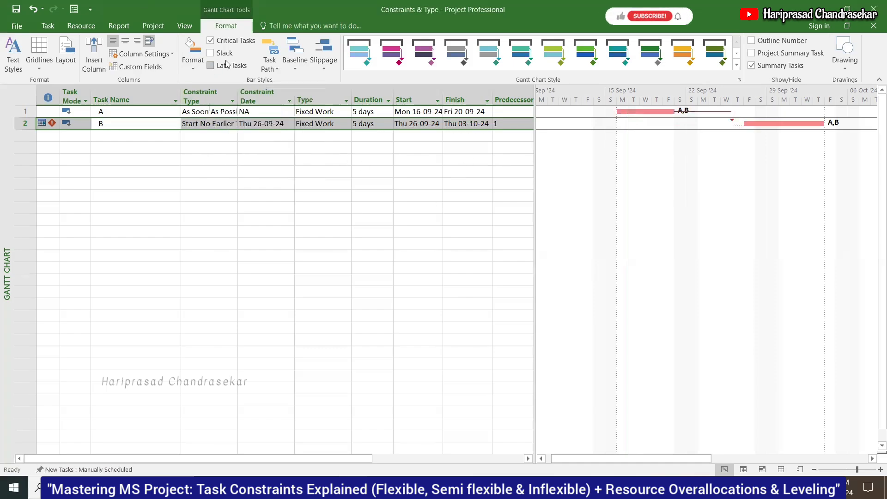
Reset the project's status date to NA
click(152, 27)
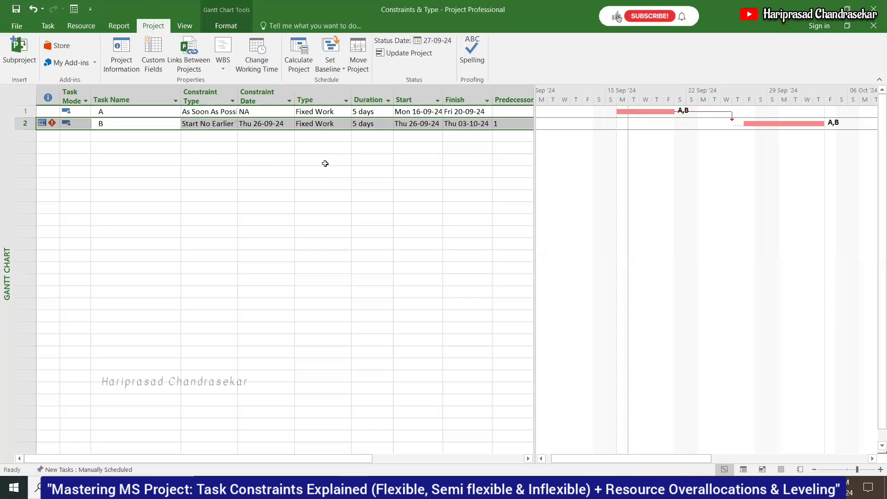
click(432, 41)
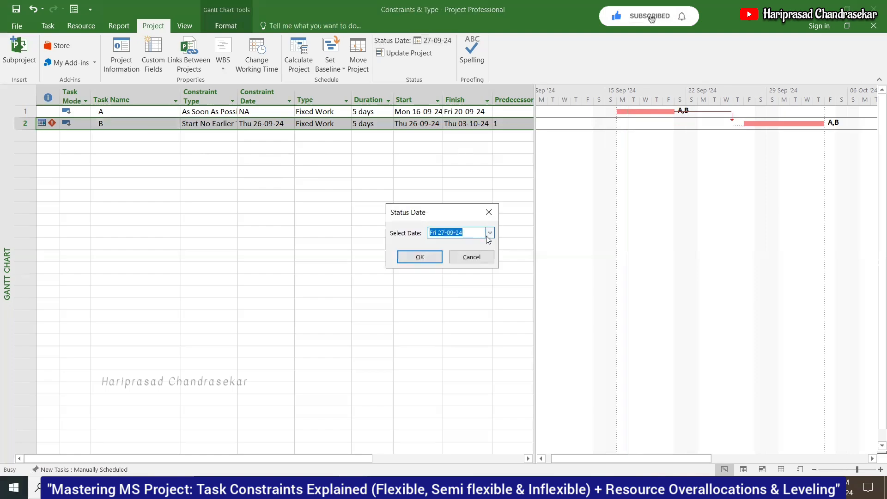
key(BackSpace)
click(419, 256)
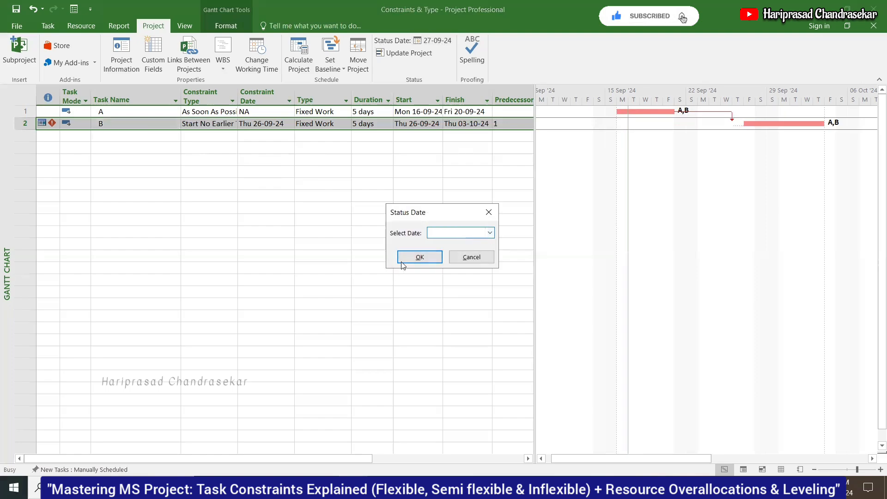
click(447, 278)
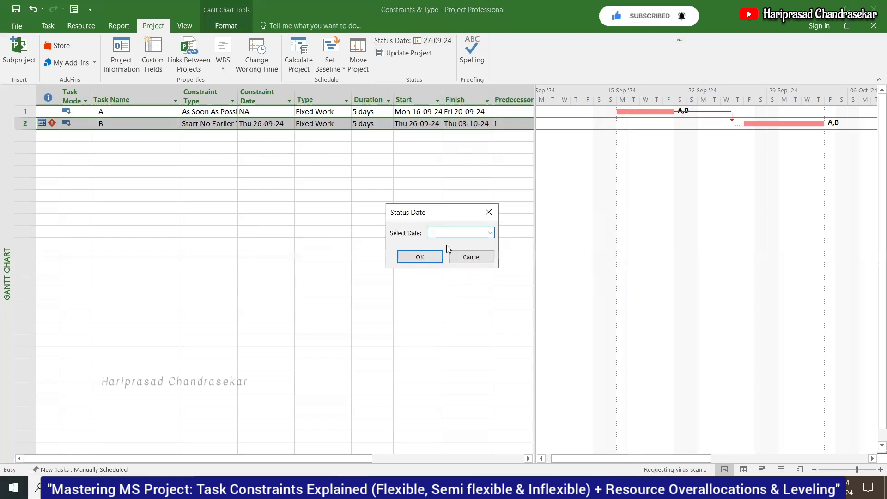
click(490, 232)
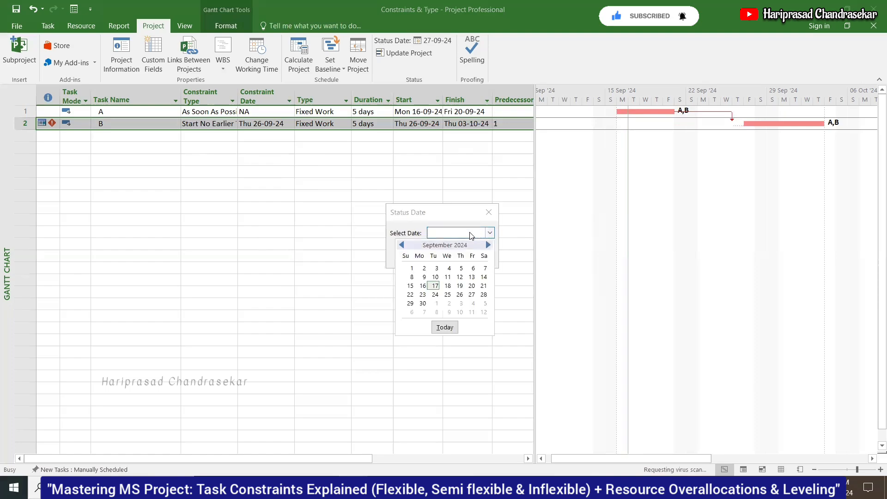
click(469, 233)
text(NA)
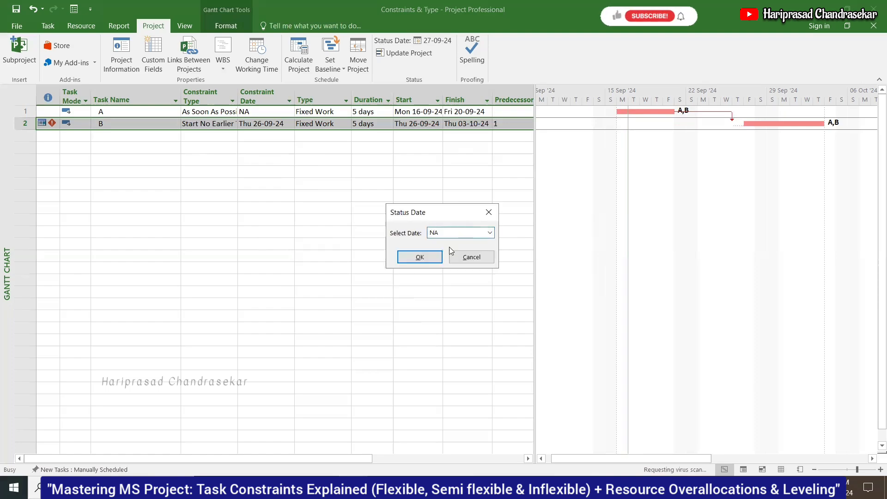
click(425, 257)
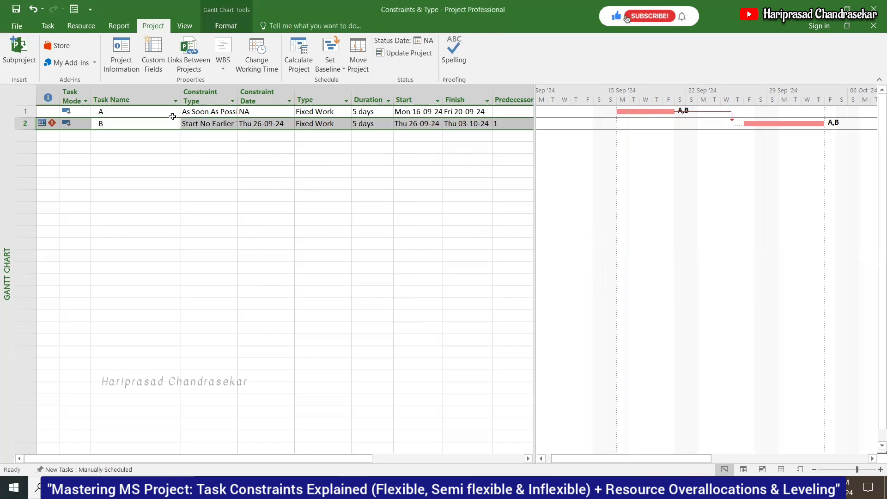
Select task A and bring up the task commands
click(129, 112)
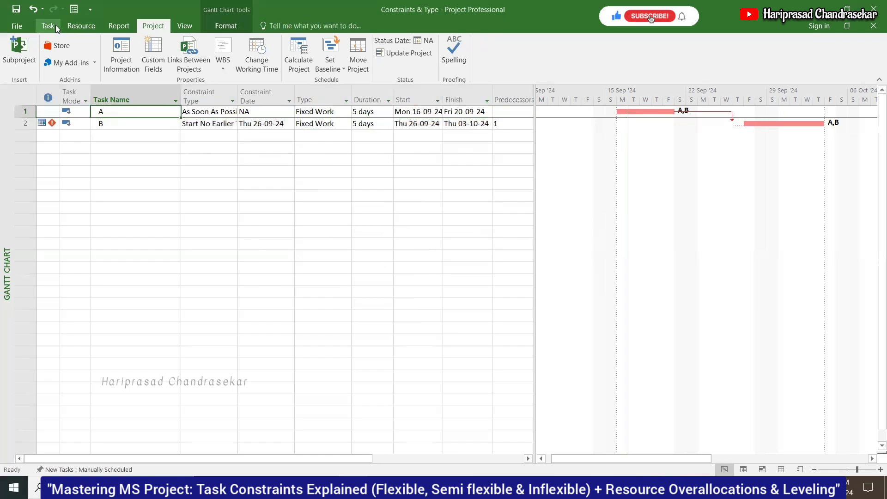
click(54, 25)
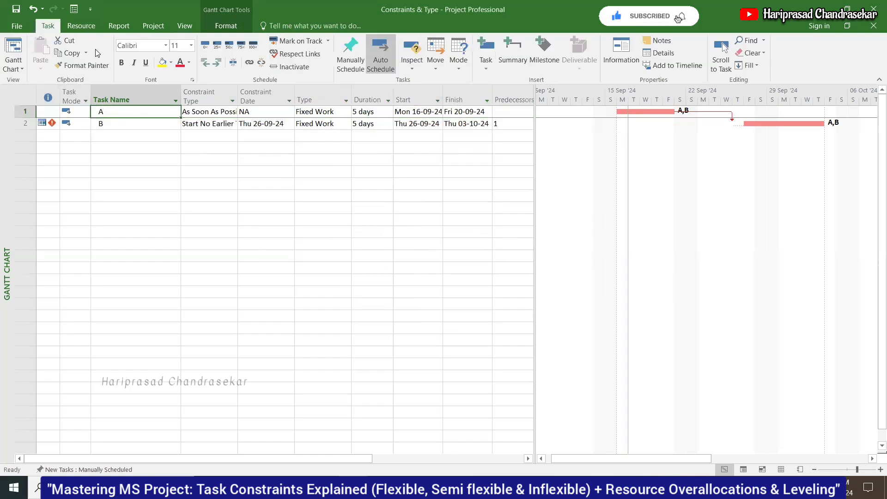